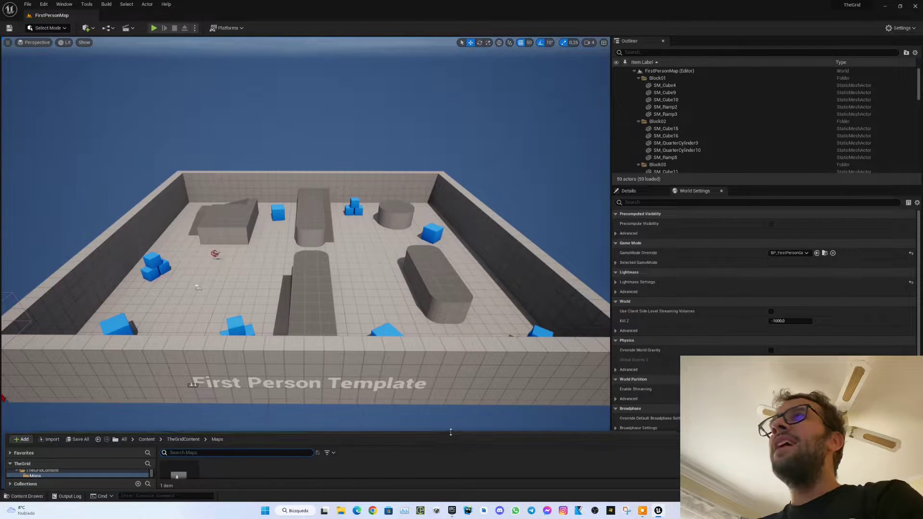
# Load the L_TheGrid level from the TheGridContent > Maps folder in the Content Drawer.
pyautogui.moveTo(449, 433); pyautogui.dragTo(361, 363)
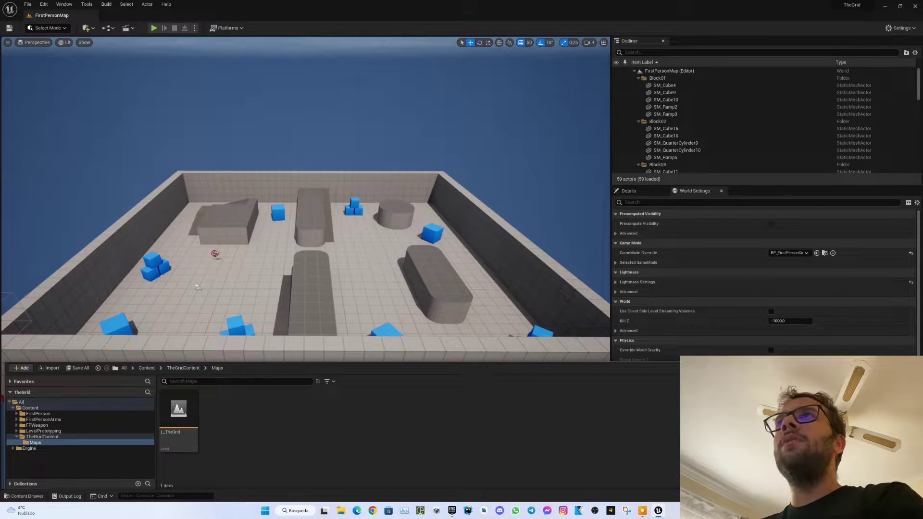
pyautogui.hotkey('ctrl', 'space')
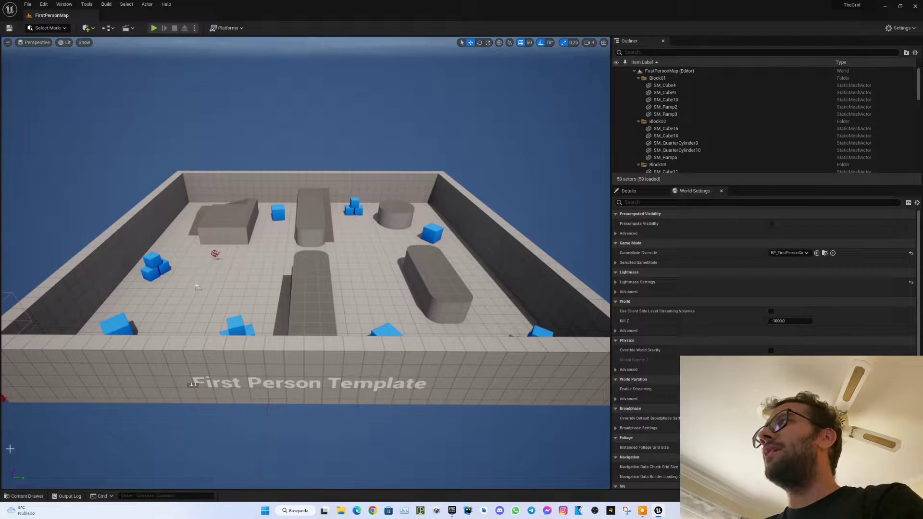
pyautogui.click(29, 496)
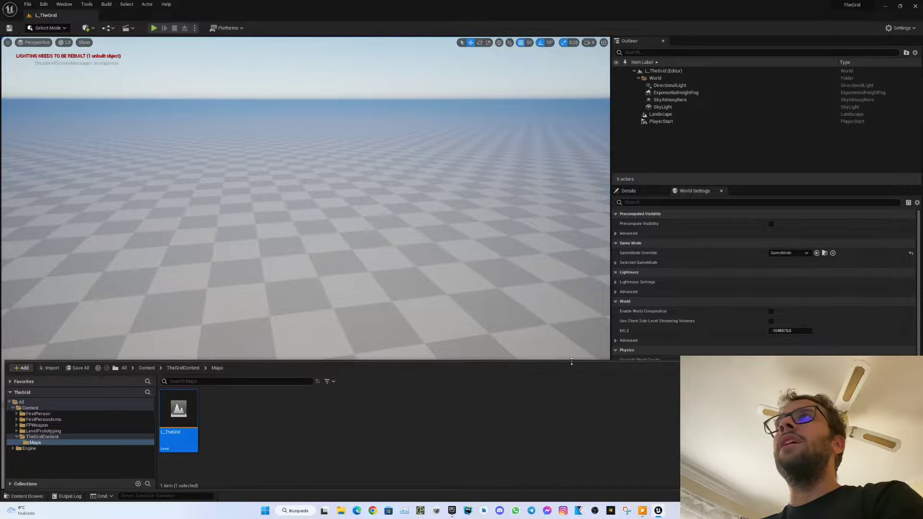
# Enlarge the level viewport and tilt the camera to look across the landscape floor.
pyautogui.moveTo(572, 362); pyautogui.dragTo(571, 380)
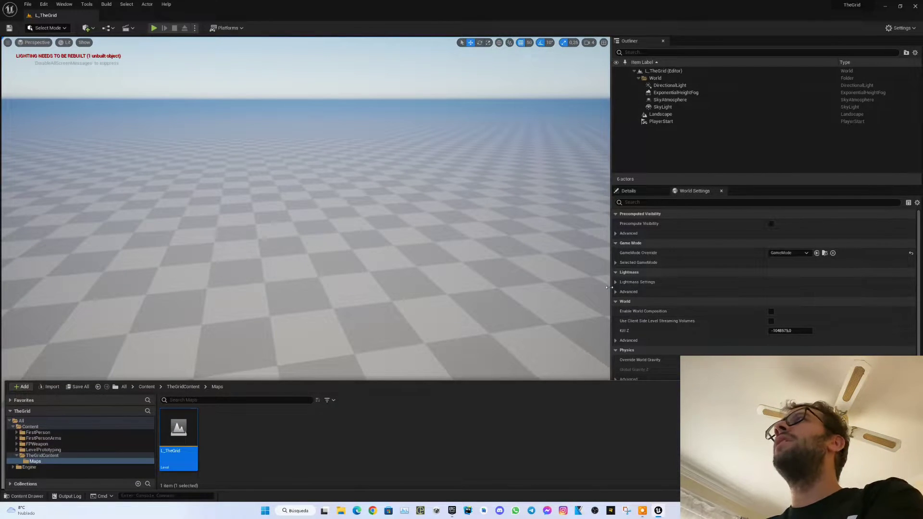
pyautogui.moveTo(572, 382); pyautogui.dragTo(572, 379)
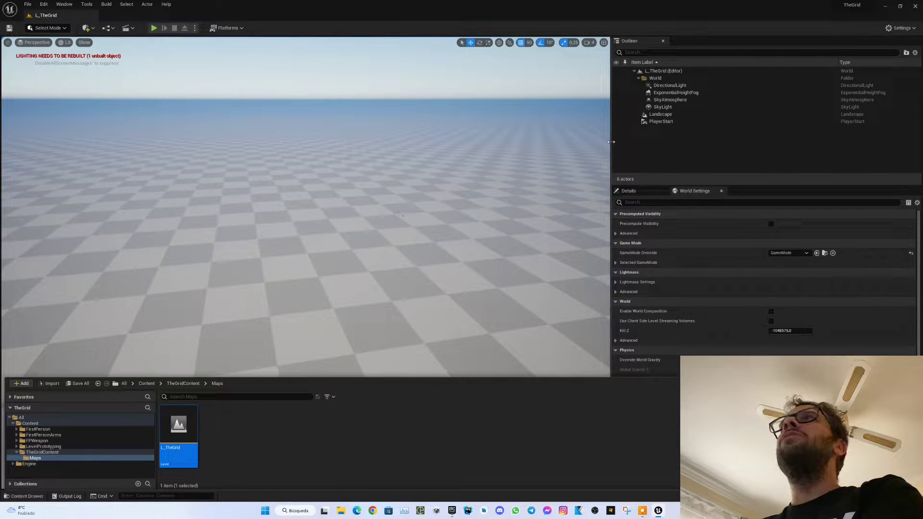
pyautogui.moveTo(612, 142); pyautogui.dragTo(655, 152)
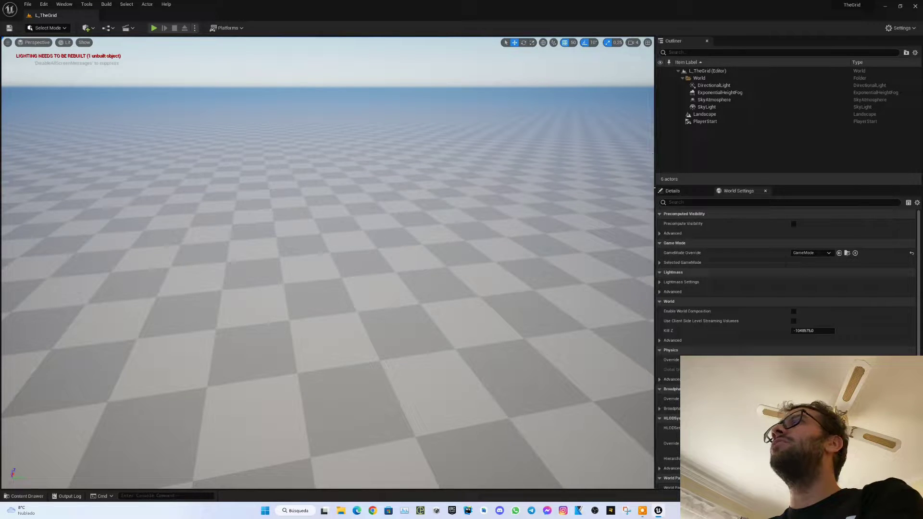
pyautogui.scroll(-2, 786, 289)
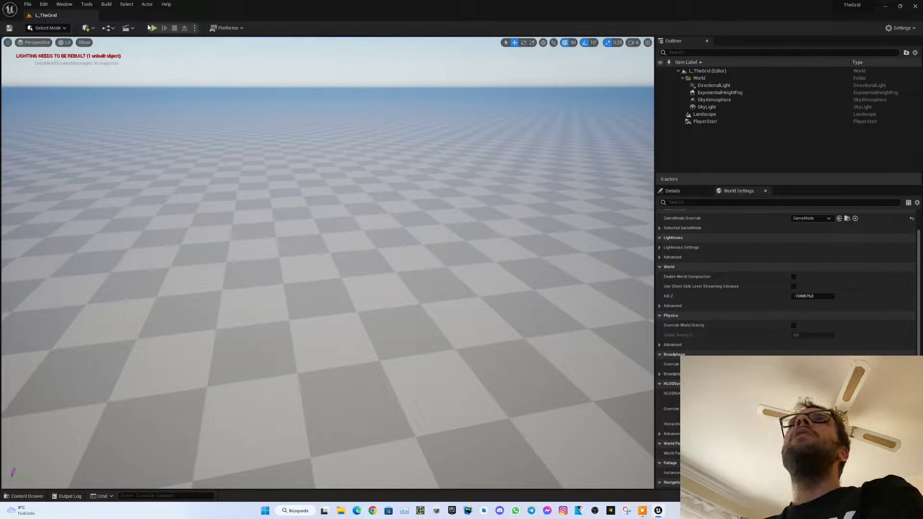
pyautogui.moveTo(167, 56); pyautogui.dragTo(163, 30, button='right')
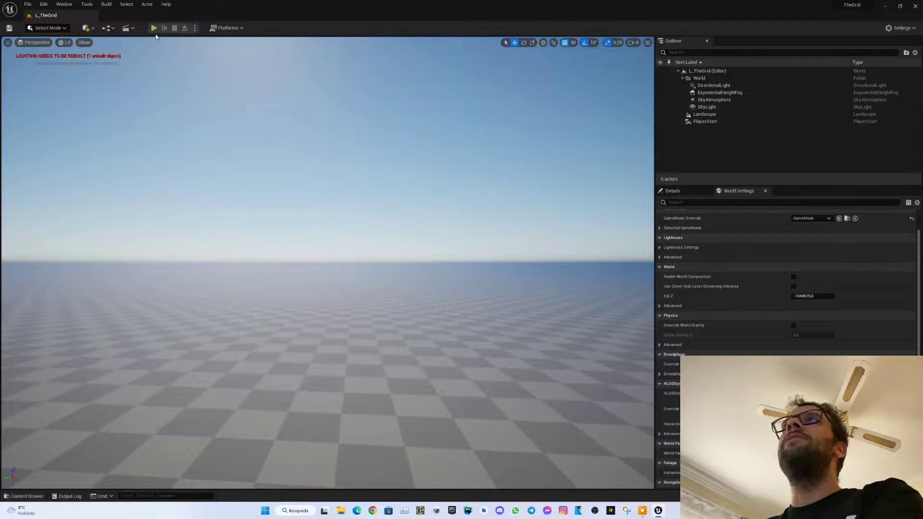
# Play L_TheGrid to view the field of spawned white cubes, then stop the session.
pyautogui.click(153, 29)
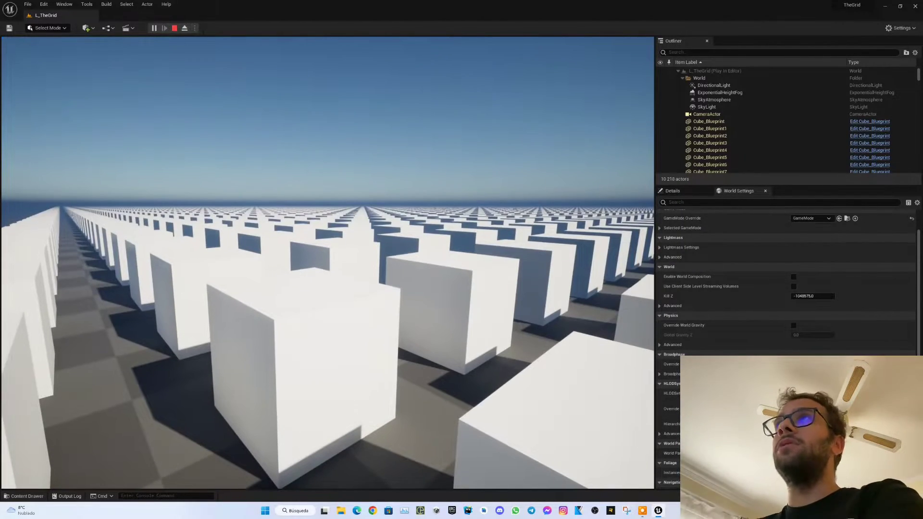
pyautogui.press('Escape')
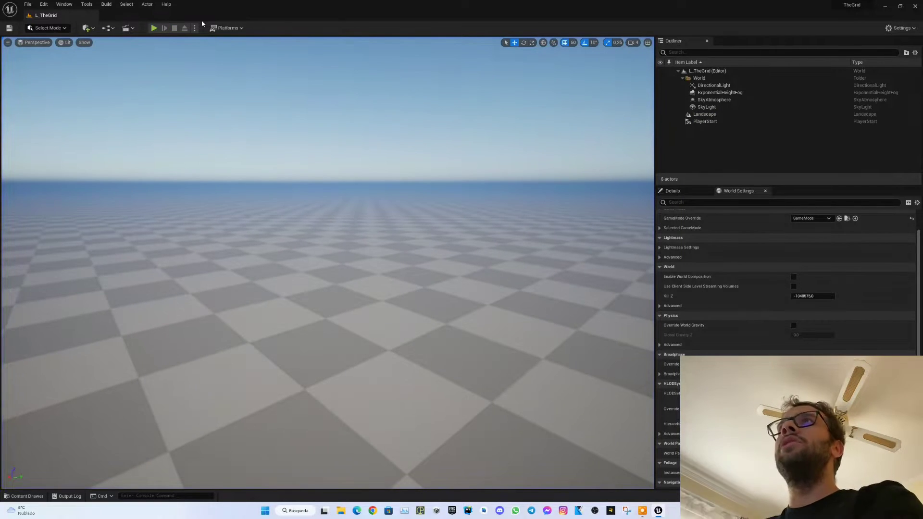
# Open the L_TheGrid level blueprint and look over its Event Graph nodes.
pyautogui.click(108, 29)
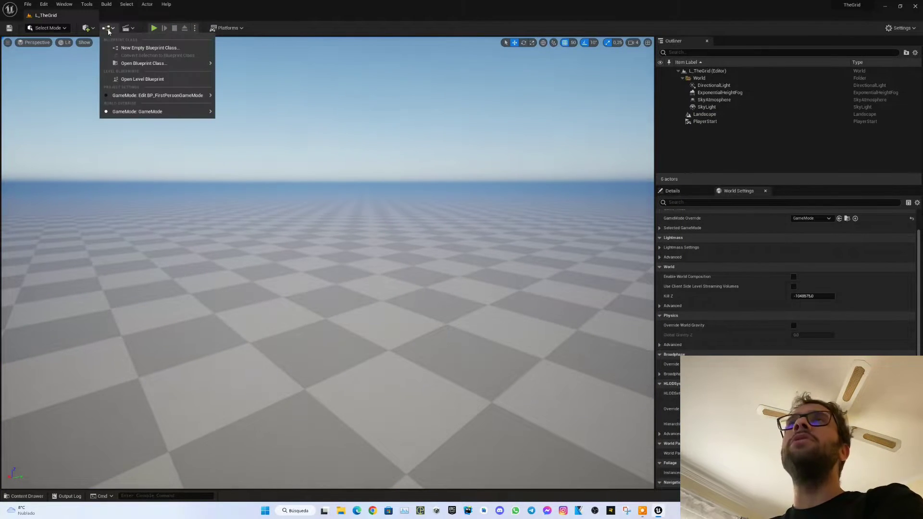
pyautogui.click(141, 80)
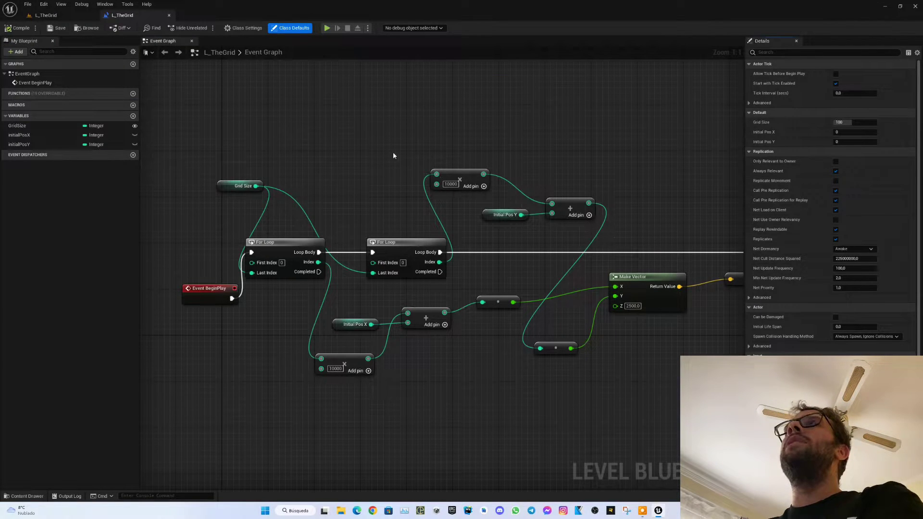
pyautogui.moveTo(479, 133); pyautogui.dragTo(540, 171, button='right')
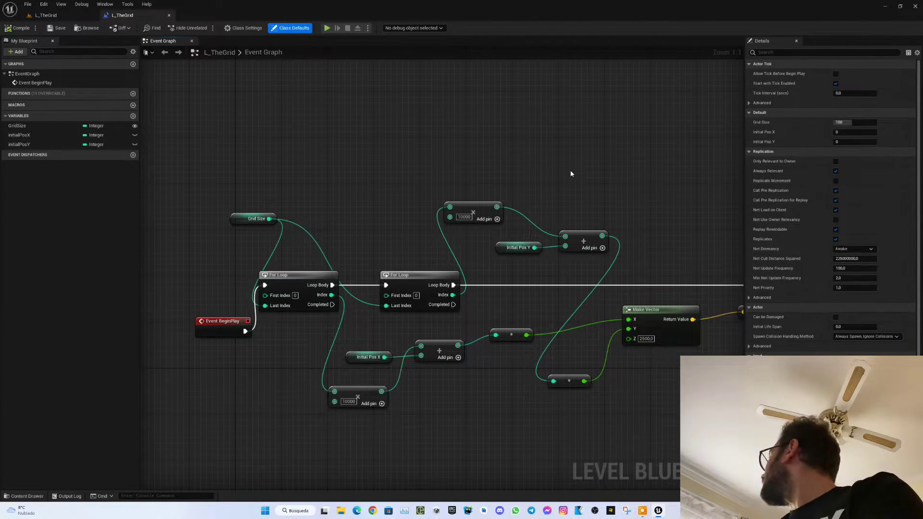
pyautogui.moveTo(598, 175)
pyautogui.mouseDown(button='right')
pyautogui.moveTo(573, 152)
pyautogui.moveTo(520, 186)
pyautogui.mouseUp(button='right')
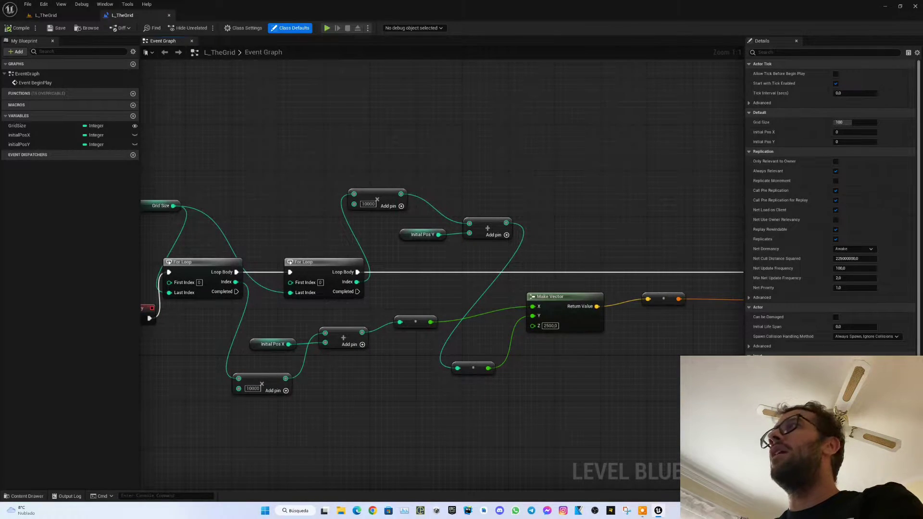
pyautogui.moveTo(614, 169)
pyautogui.mouseDown(button='right')
pyautogui.moveTo(474, 160)
pyautogui.moveTo(624, 181)
pyautogui.mouseUp(button='right')
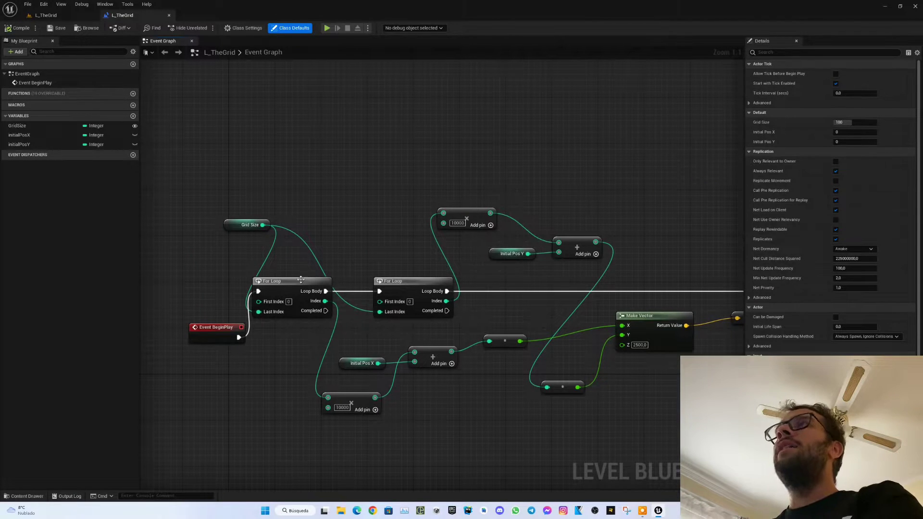
# Inspect the nested For Loop nodes and the SpawnActor Cube Blueprint class list, leaving it unchanged.
pyautogui.moveTo(300, 280); pyautogui.dragTo(301, 280)
pyautogui.click(409, 283)
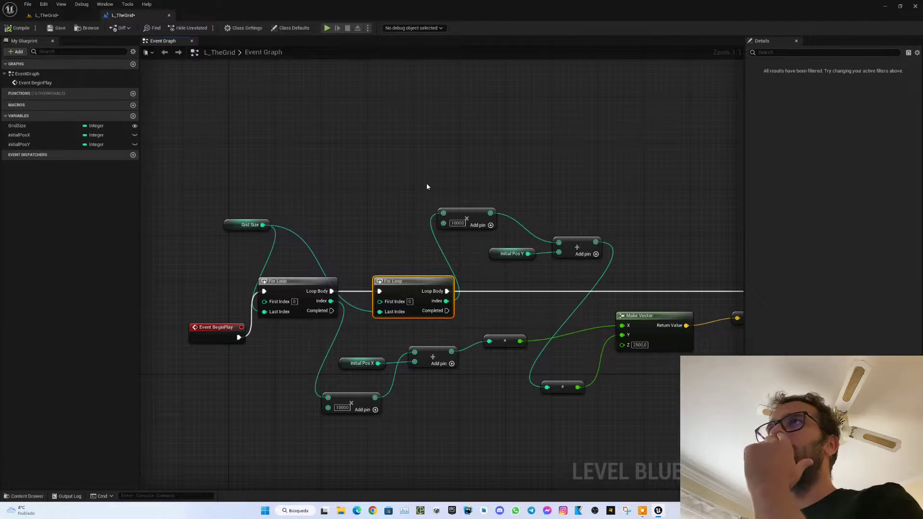
pyautogui.moveTo(426, 183); pyautogui.dragTo(353, 182, button='right')
pyautogui.moveTo(634, 216); pyautogui.dragTo(342, 180, button='right')
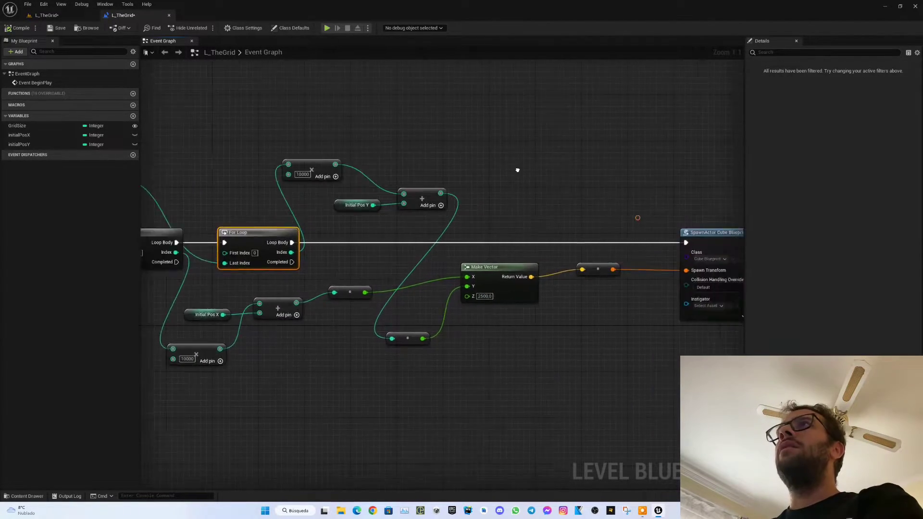
pyautogui.moveTo(528, 221); pyautogui.dragTo(511, 218)
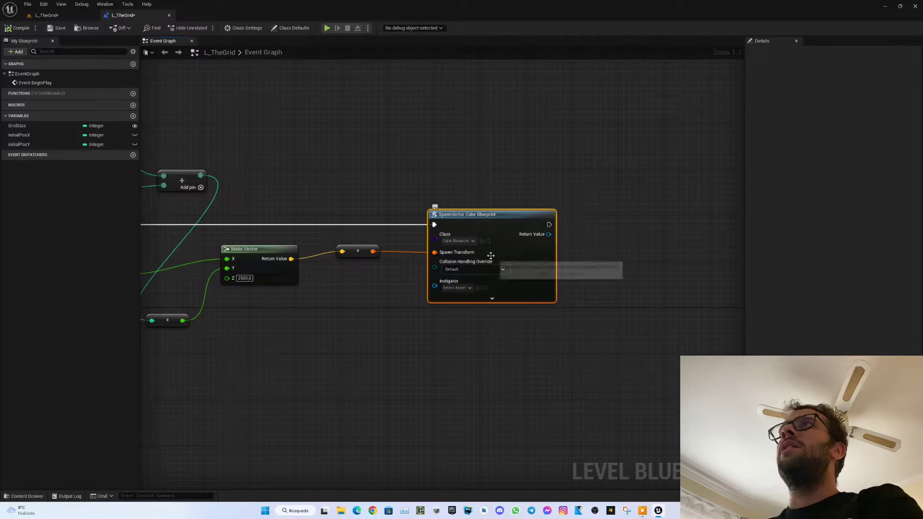
pyautogui.click(461, 241)
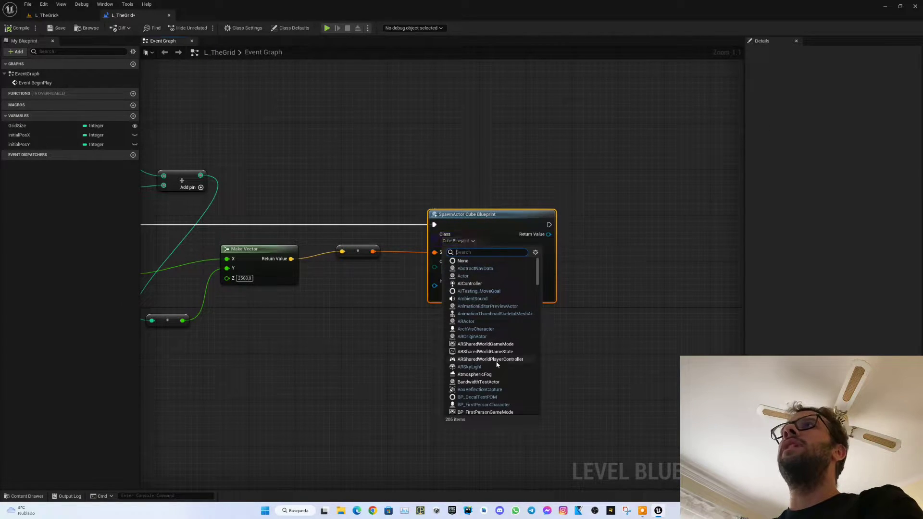
pyautogui.scroll(-5, 476, 336)
pyautogui.scroll(-8, 476, 336)
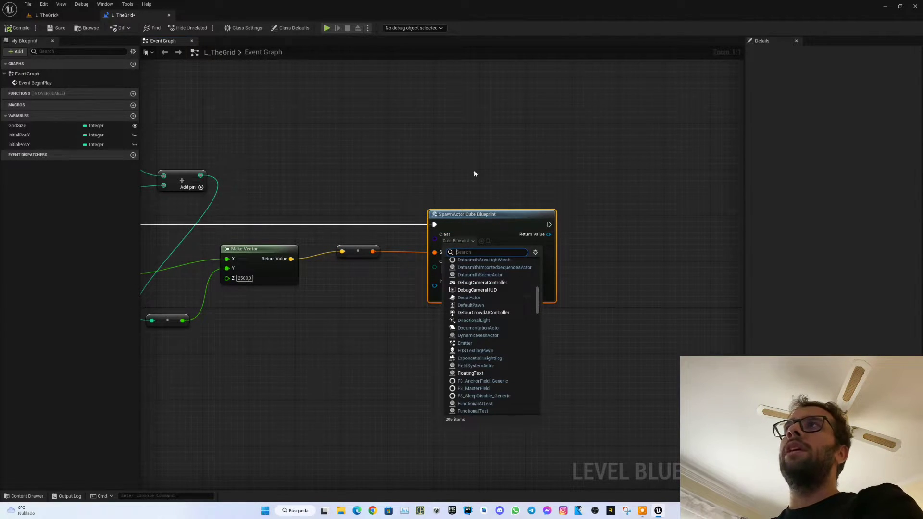
pyautogui.click(511, 218)
pyautogui.click(47, 14)
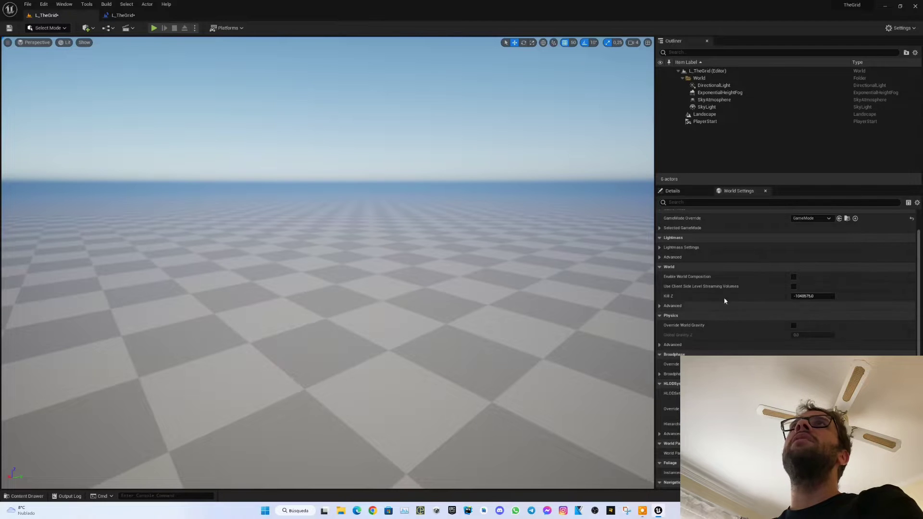
pyautogui.moveTo(655, 214); pyautogui.dragTo(627, 215)
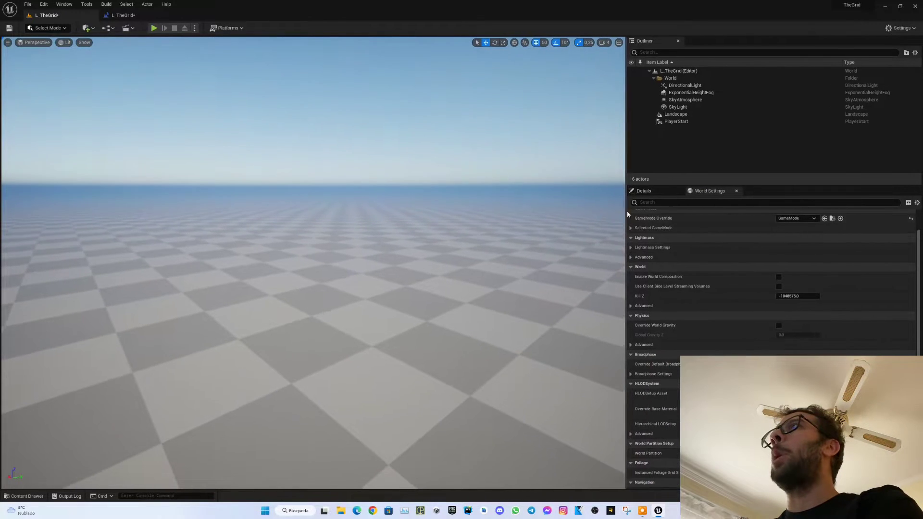
pyautogui.scroll(2, 738, 353)
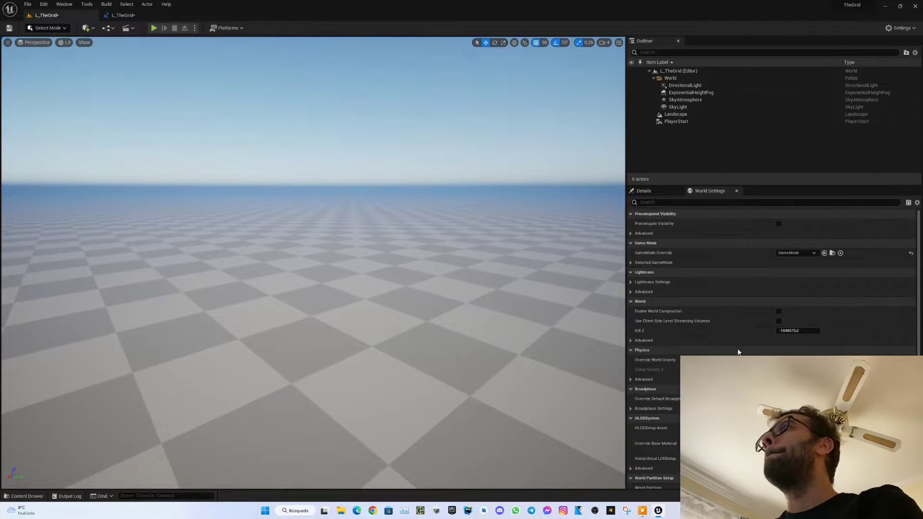
pyautogui.click(28, 496)
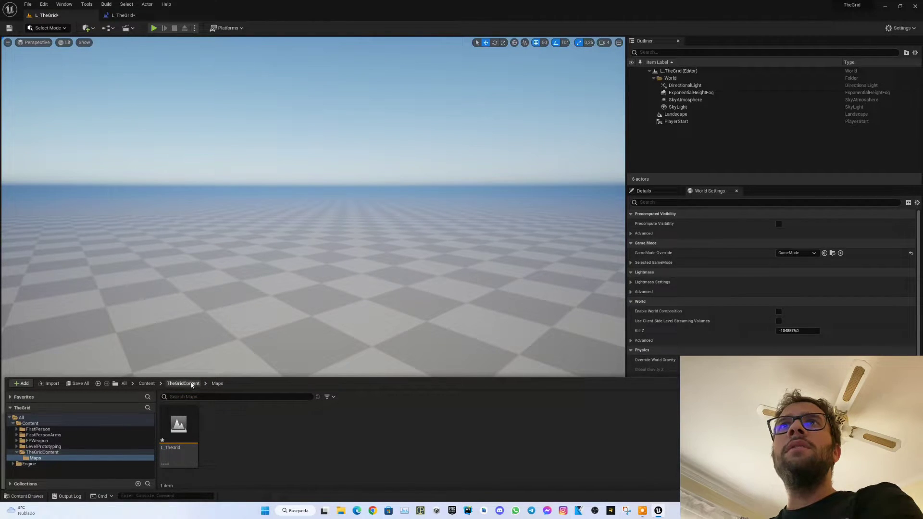
pyautogui.click(191, 384)
pyautogui.click(148, 384)
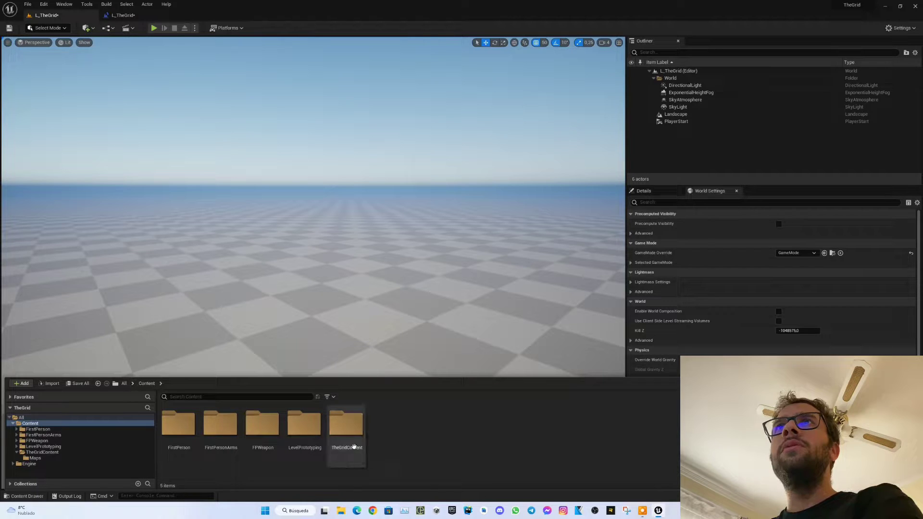
pyautogui.doubleClick(346, 426)
pyautogui.doubleClick(179, 426)
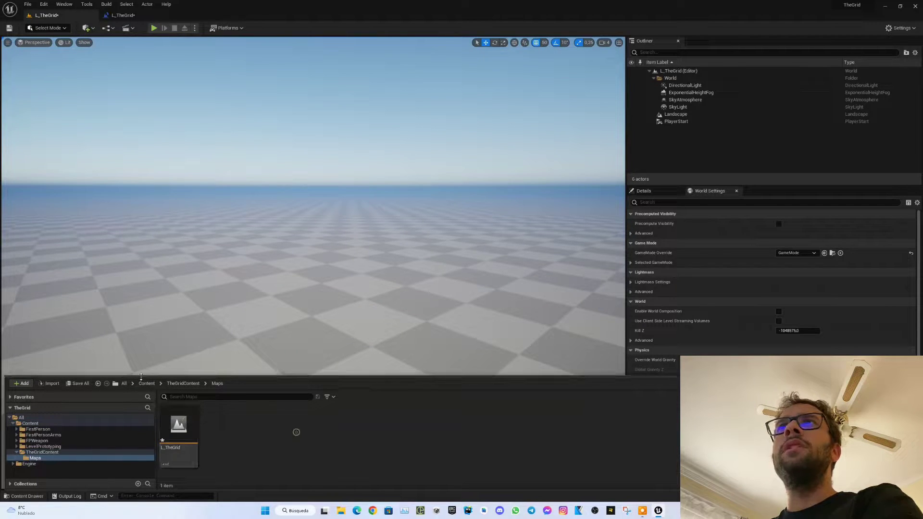
pyautogui.click(147, 384)
pyautogui.scroll(-3, 754, 285)
pyautogui.scroll(2, 745, 282)
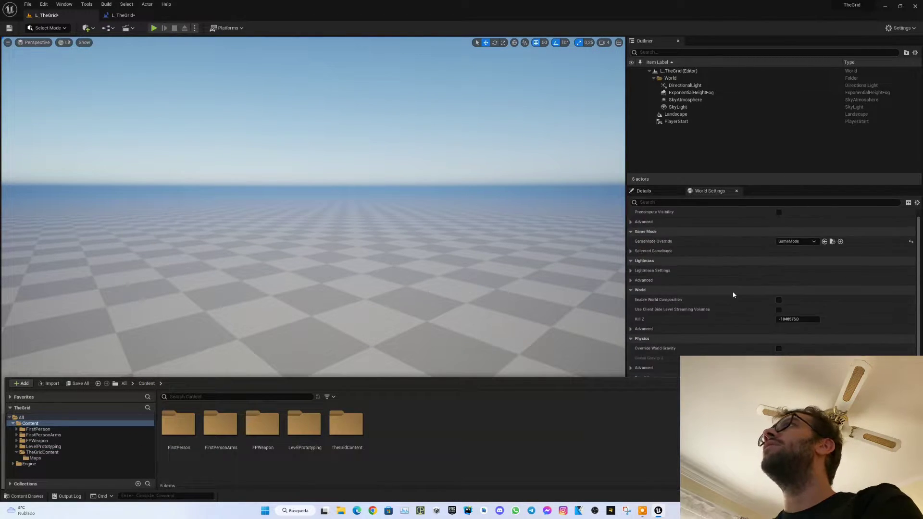
pyautogui.scroll(1, 728, 287)
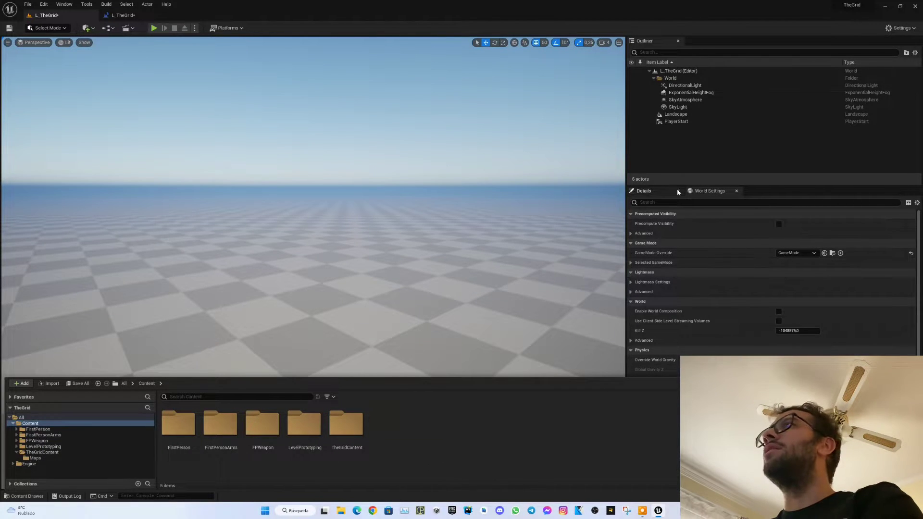
pyautogui.click(652, 193)
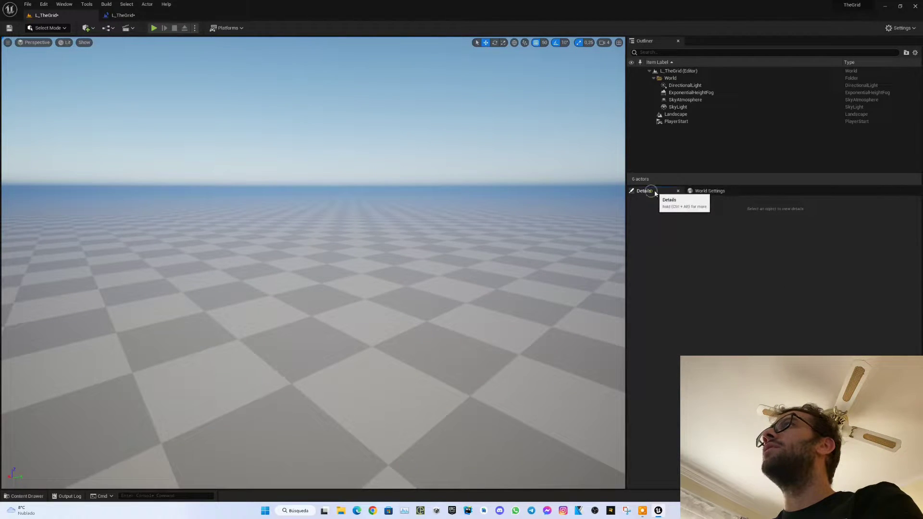
pyautogui.click(110, 29)
pyautogui.click(137, 78)
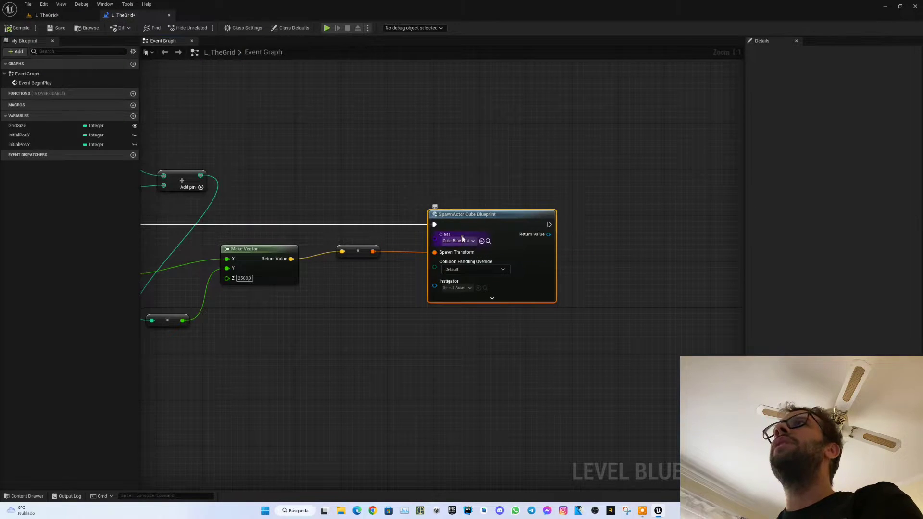
pyautogui.click(485, 241)
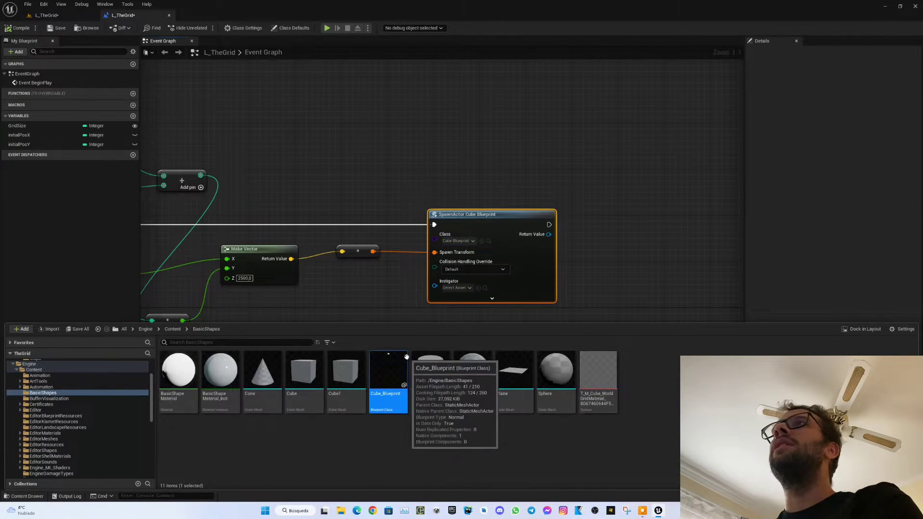
pyautogui.click(346, 371)
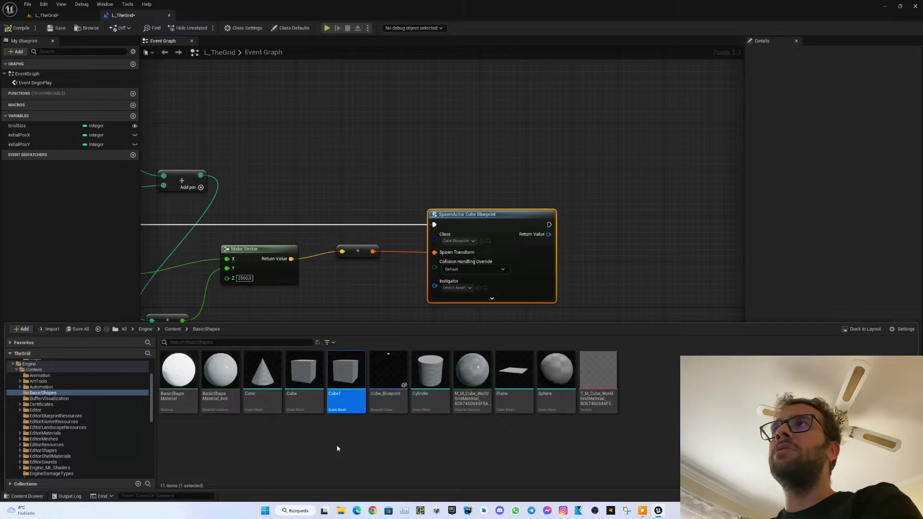
pyautogui.rightClick(343, 374)
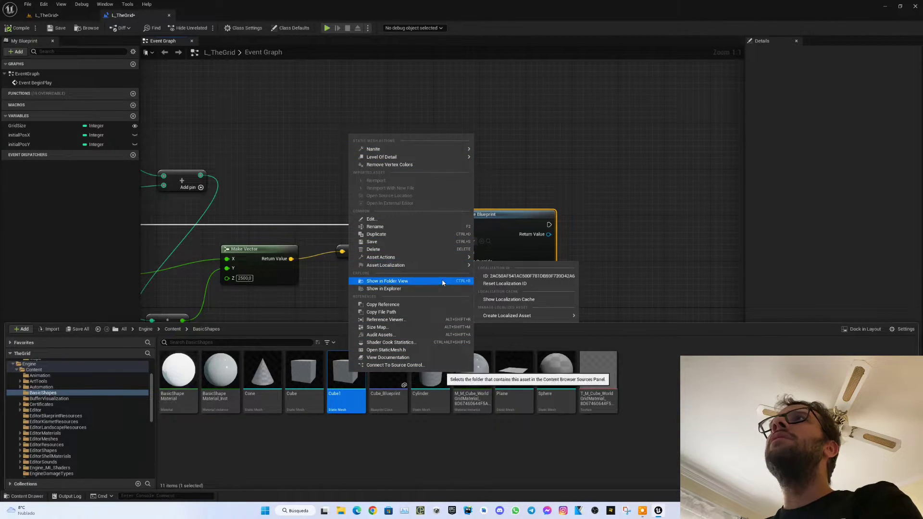
pyautogui.click(412, 289)
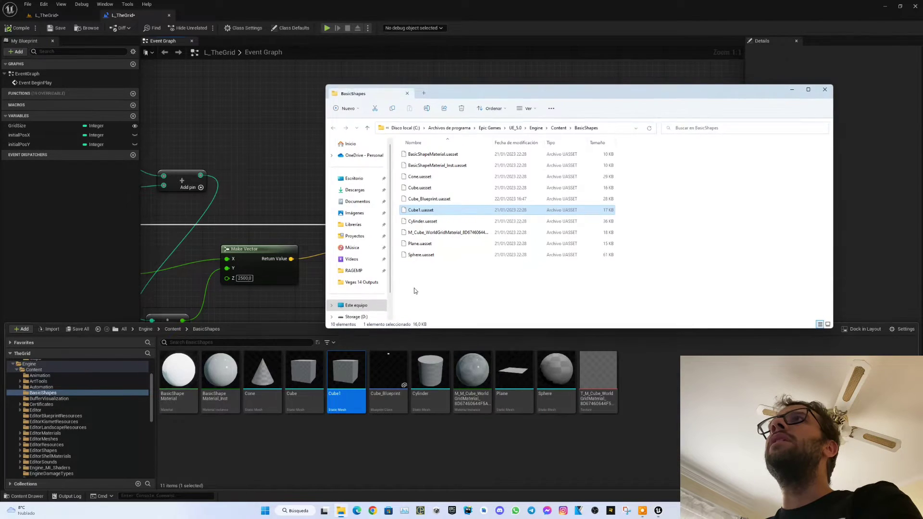
pyautogui.click(827, 91)
pyautogui.rightClick(345, 368)
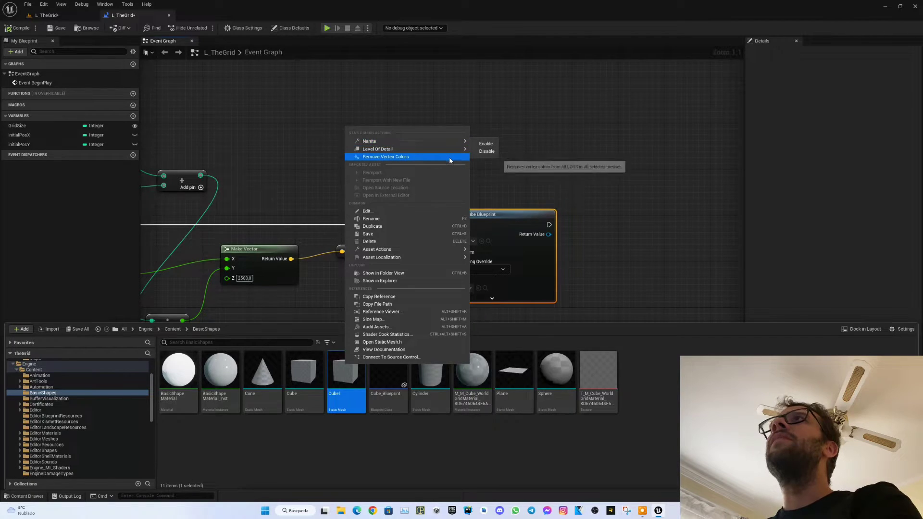
pyautogui.click(451, 212)
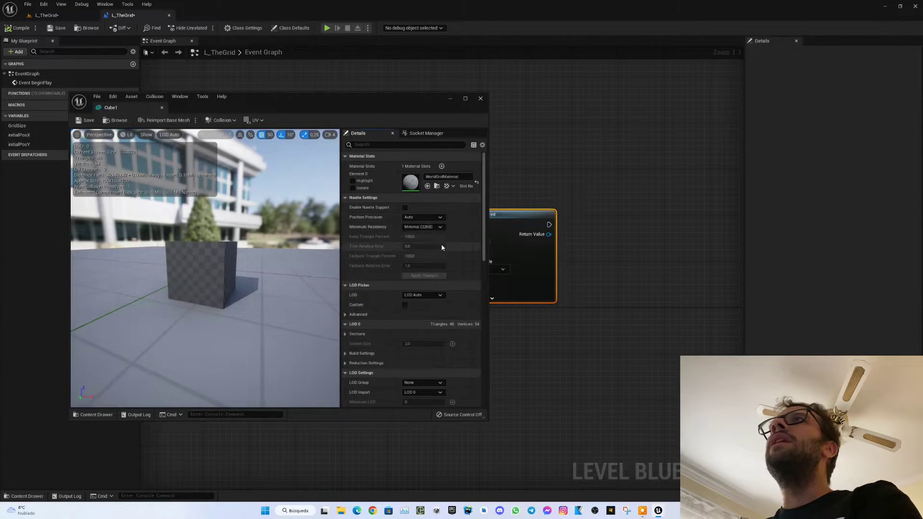
pyautogui.scroll(-2, 443, 248)
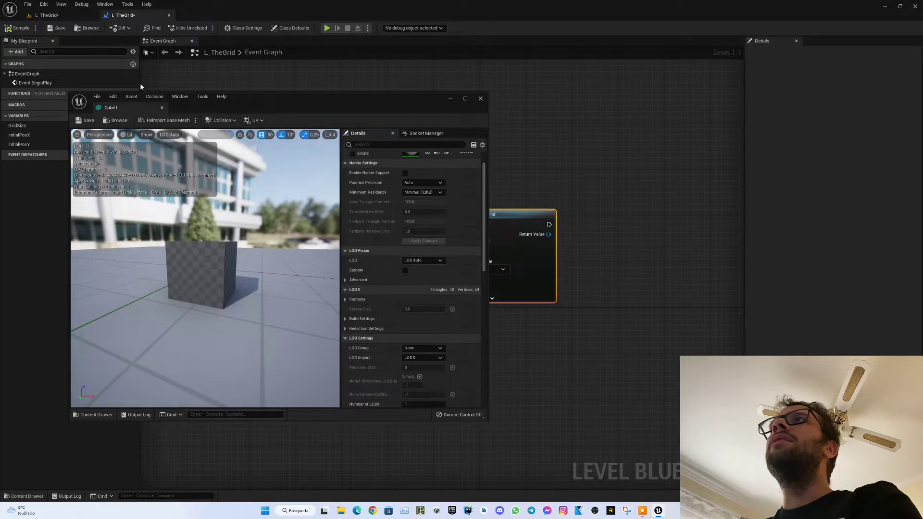
pyautogui.click(480, 98)
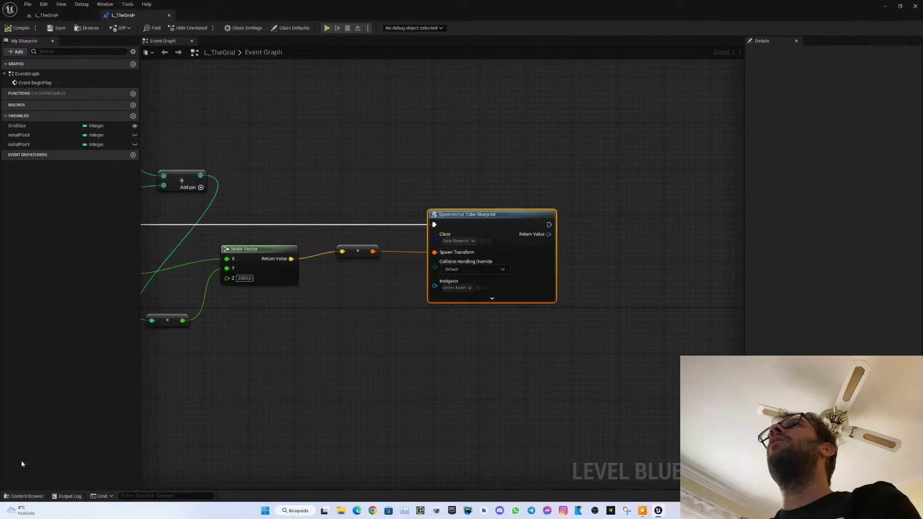
pyautogui.click(24, 496)
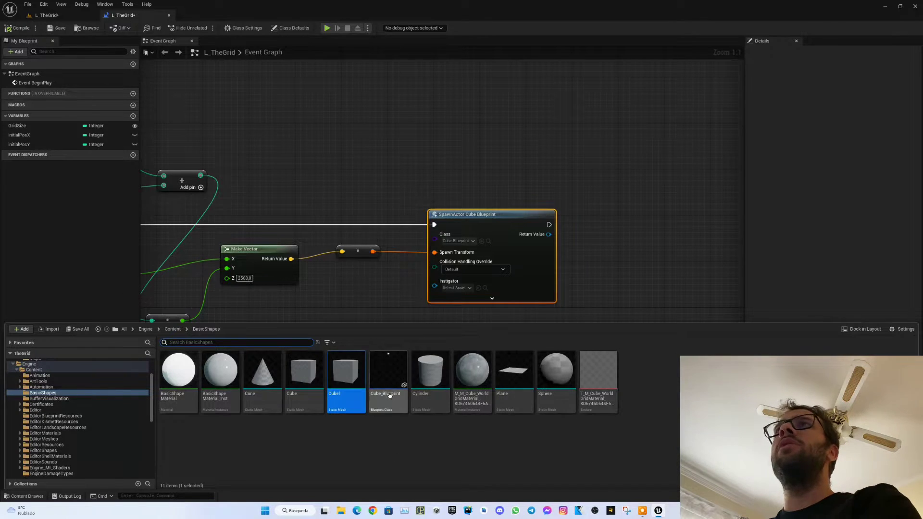
pyautogui.click(398, 177)
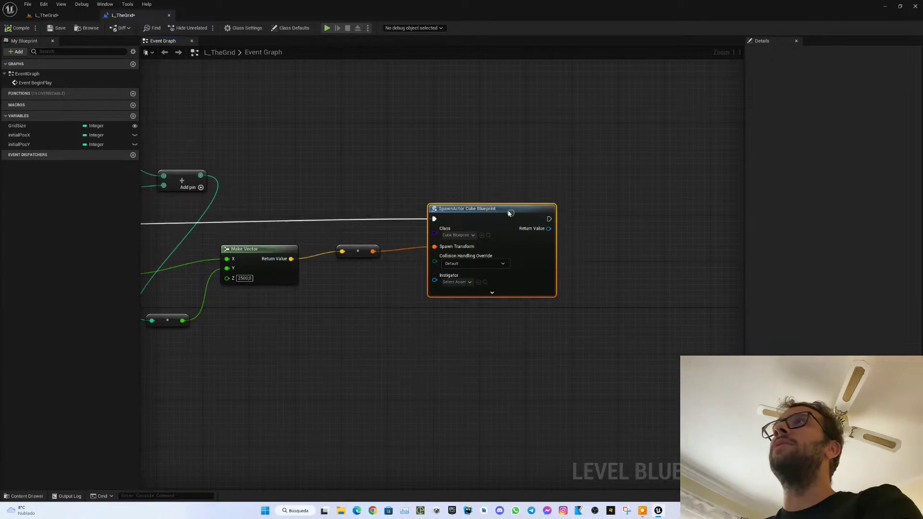
pyautogui.rightClick(381, 164)
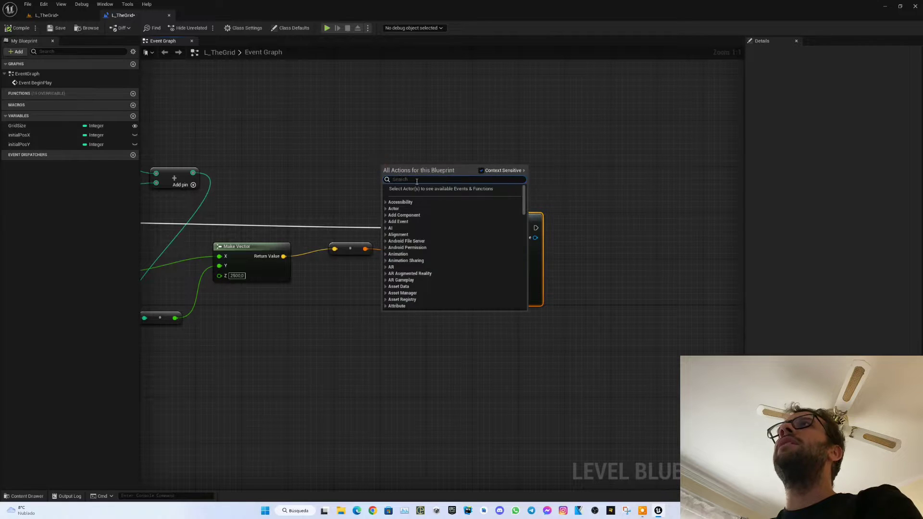
pyautogui.write('c')
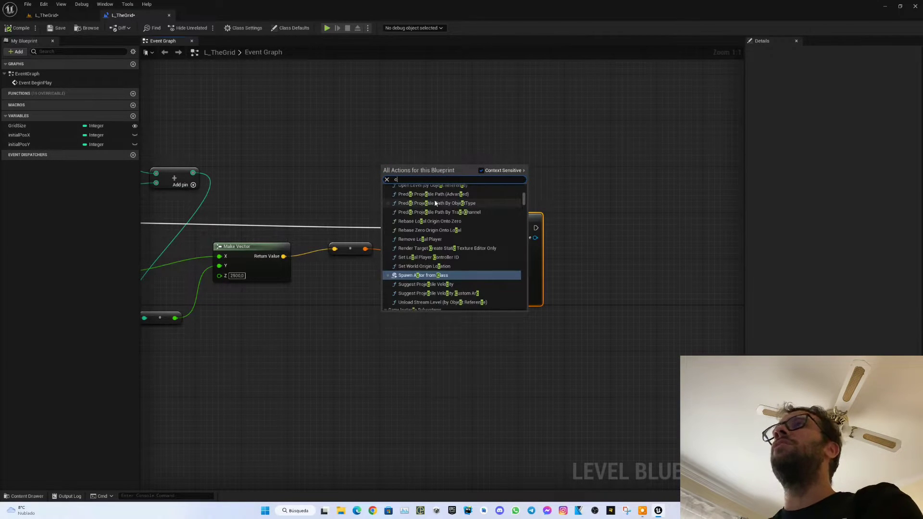
pyautogui.press('Escape')
pyautogui.rightClick(413, 155)
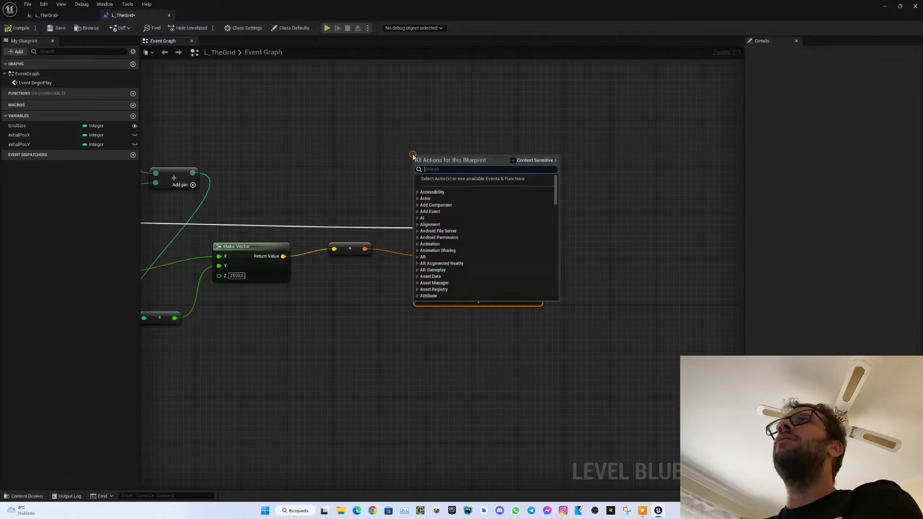
pyautogui.write('spoawnm')
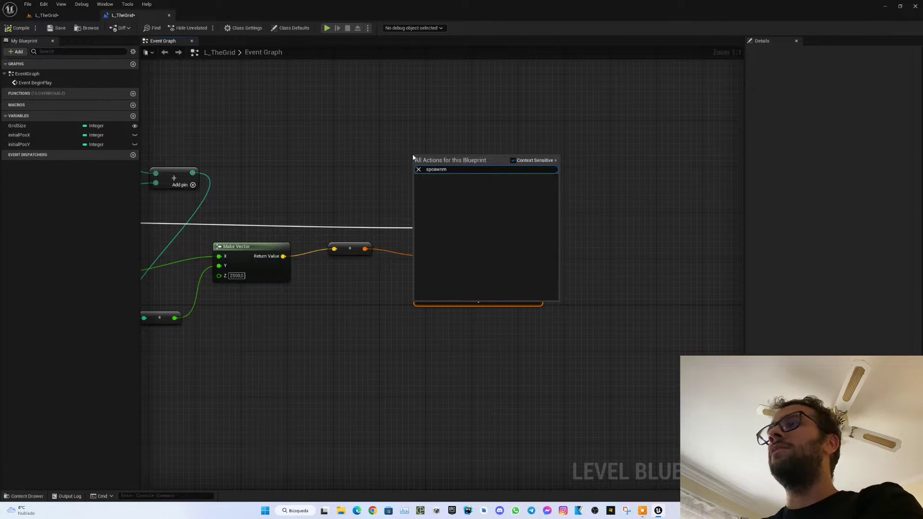
pyautogui.press('BackSpace')
pyautogui.press('BackSpace')
pyautogui.write('awn')
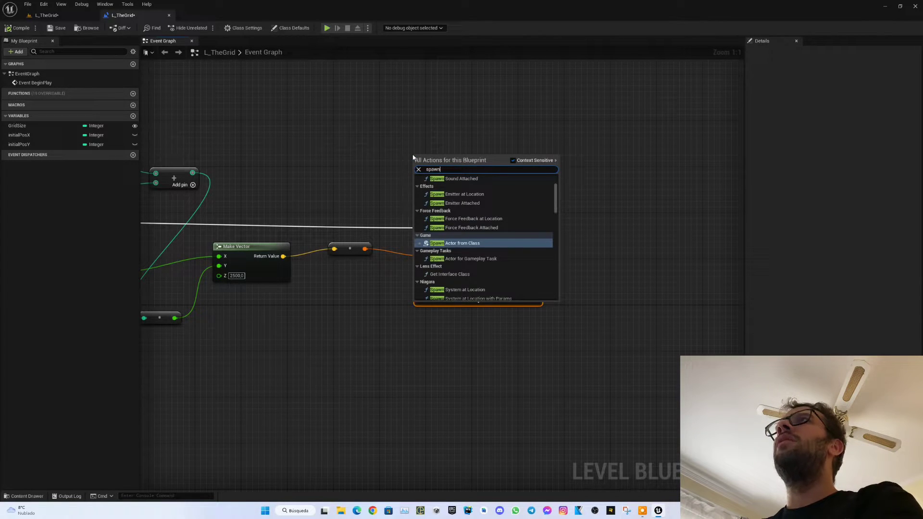
pyautogui.click(457, 244)
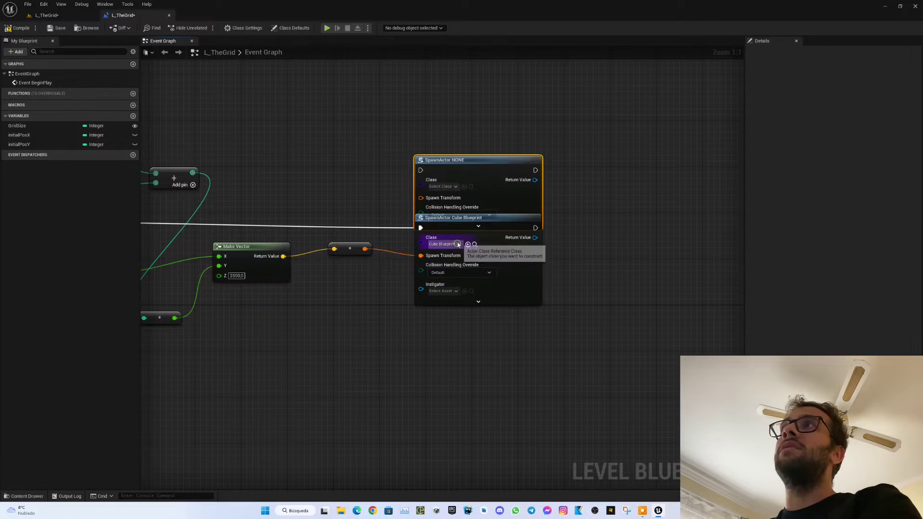
pyautogui.moveTo(515, 219); pyautogui.dragTo(631, 185)
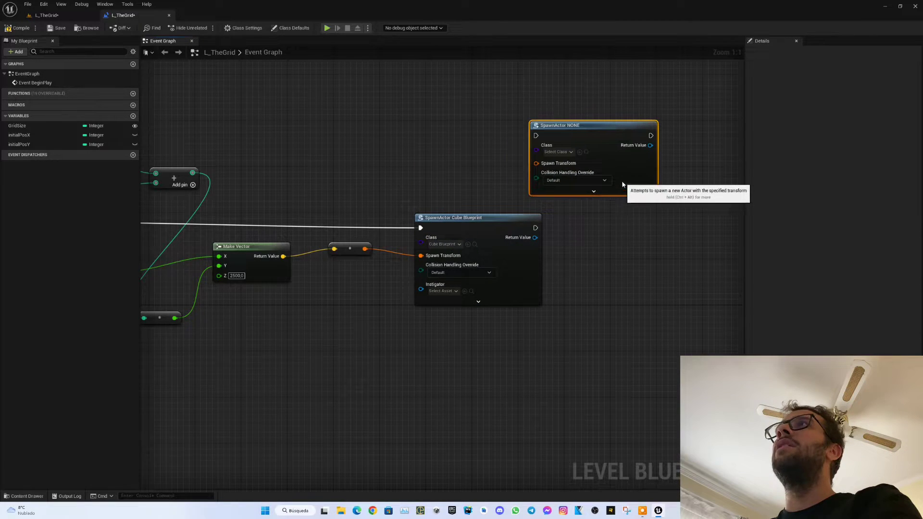
pyautogui.click(566, 153)
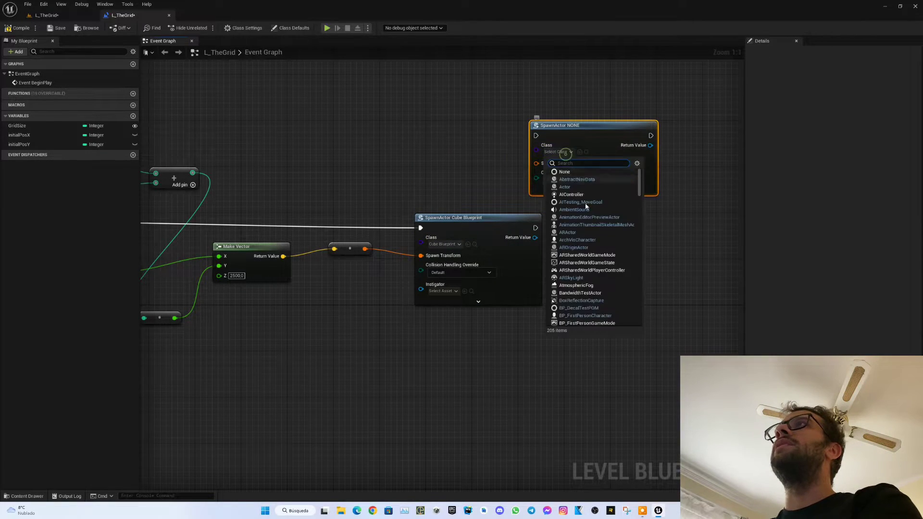
pyautogui.click(579, 115)
pyautogui.press('Delete')
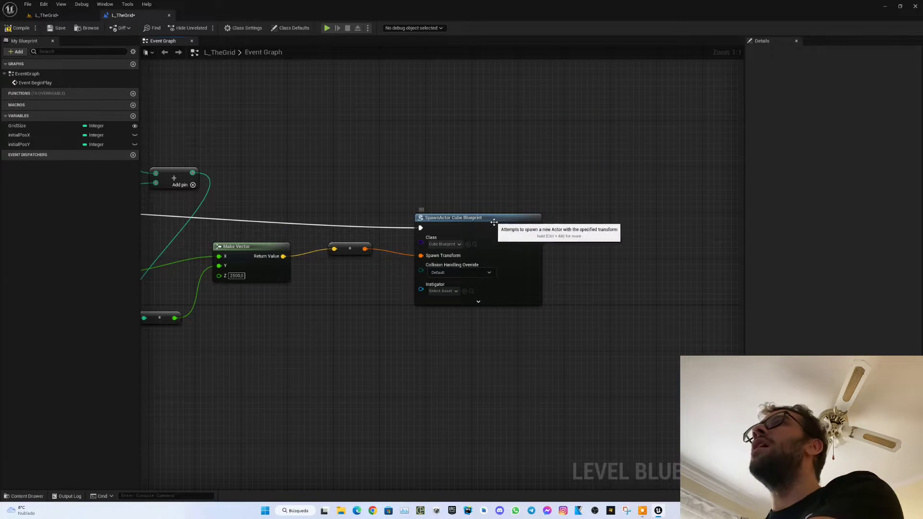
pyautogui.moveTo(366, 287)
pyautogui.mouseDown(button='right')
pyautogui.moveTo(435, 325)
pyautogui.moveTo(361, 268)
pyautogui.mouseUp(button='right')
pyautogui.click(304, 252)
pyautogui.click(419, 250)
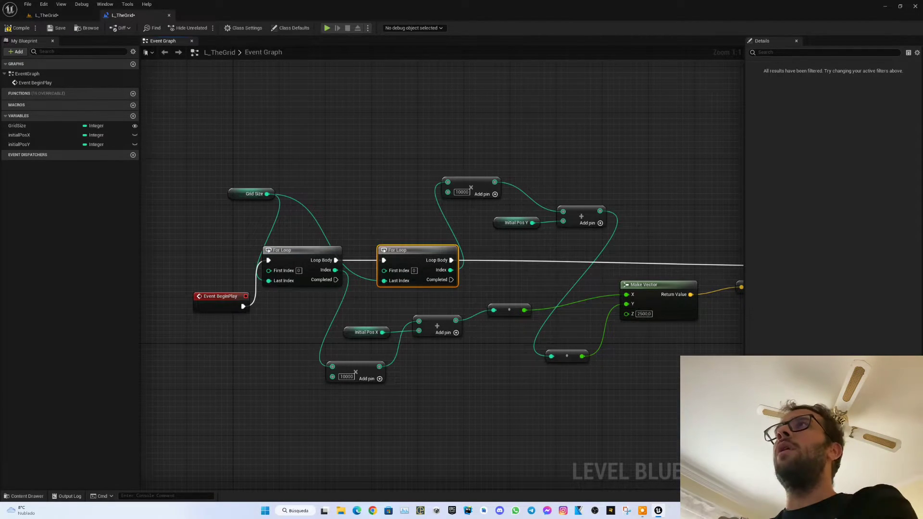
pyautogui.moveTo(514, 389); pyautogui.dragTo(382, 372, button='right')
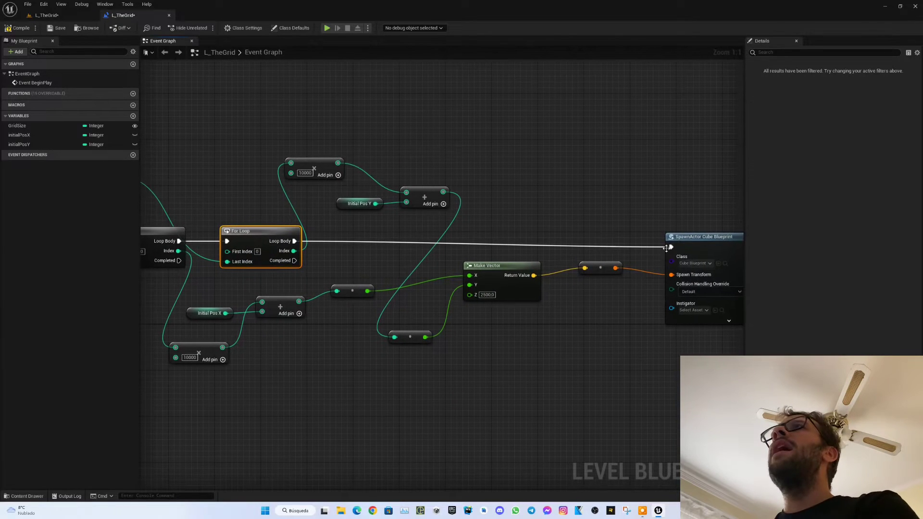
pyautogui.moveTo(669, 247); pyautogui.dragTo(662, 241)
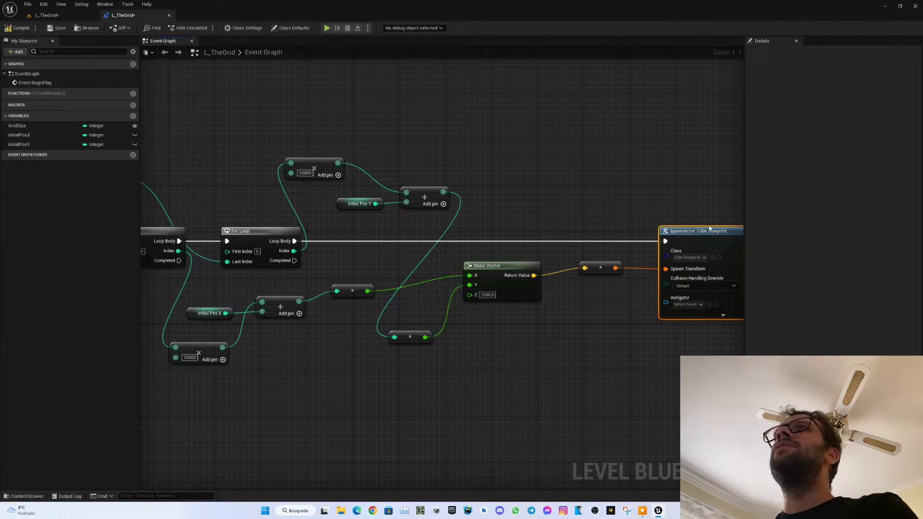
pyautogui.moveTo(636, 197)
pyautogui.mouseDown(button='right')
pyautogui.moveTo(658, 199)
pyautogui.moveTo(643, 204)
pyautogui.mouseUp(button='right')
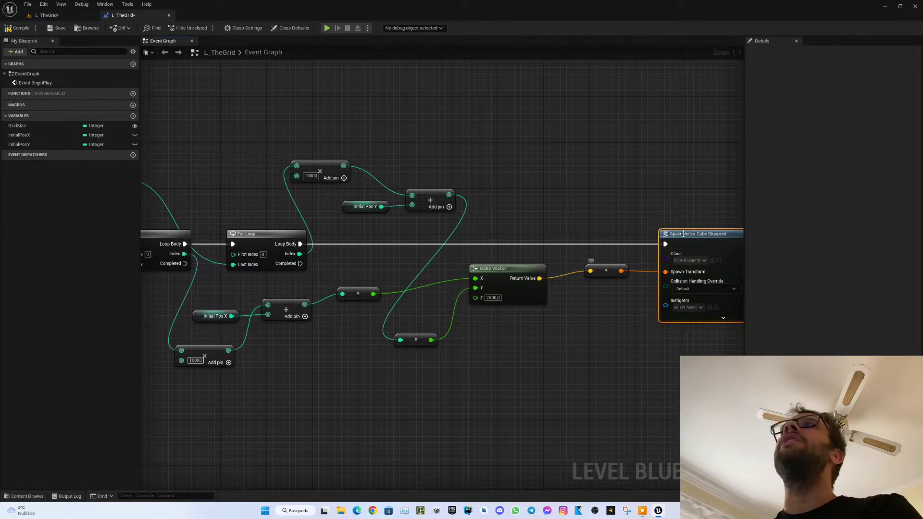
pyautogui.moveTo(679, 190); pyautogui.dragTo(631, 178, button='right')
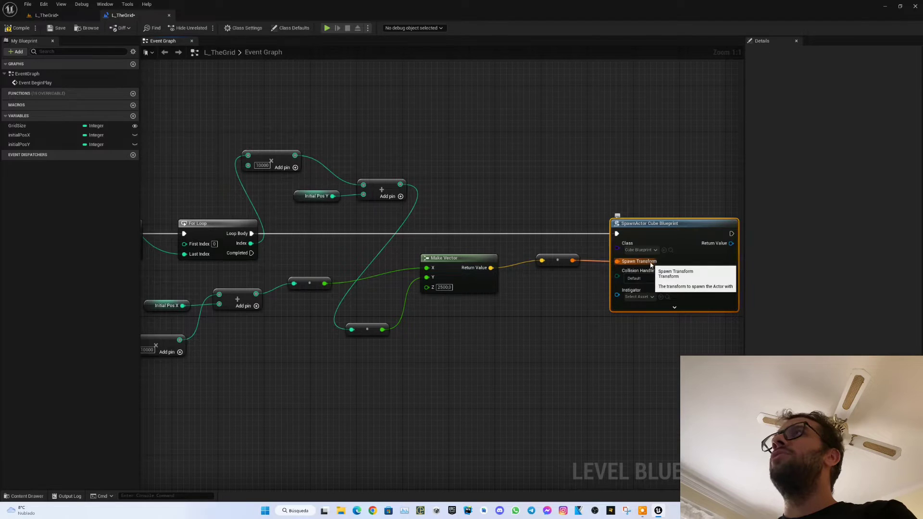
pyautogui.click(461, 258)
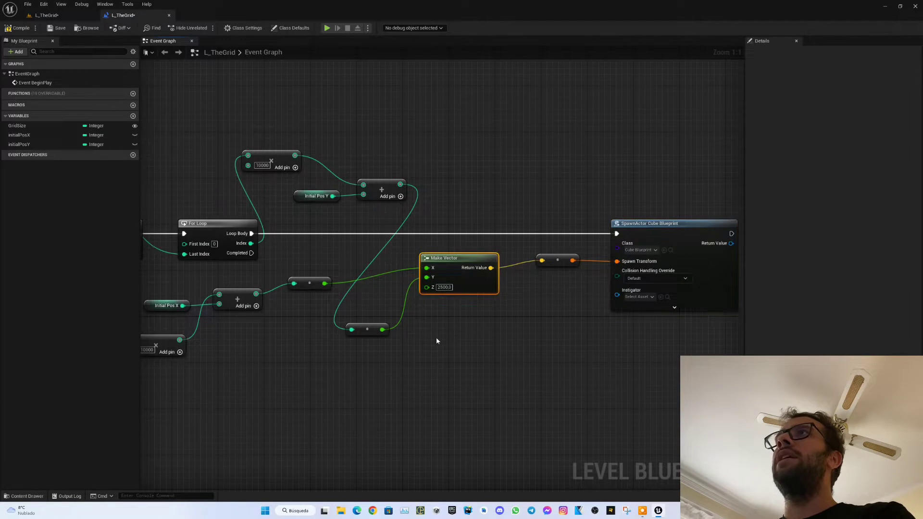
pyautogui.moveTo(437, 337); pyautogui.dragTo(607, 284, button='right')
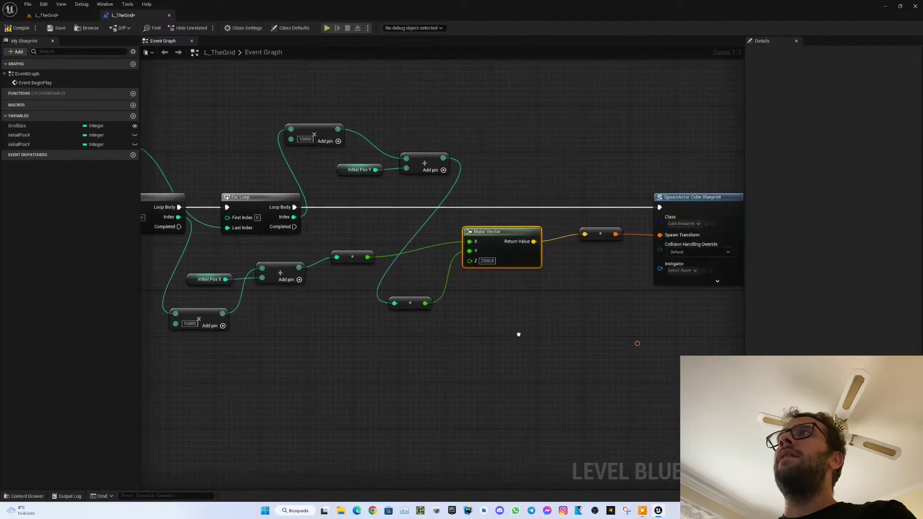
pyautogui.moveTo(607, 244)
pyautogui.mouseDown(button='right')
pyautogui.moveTo(449, 238)
pyautogui.moveTo(462, 278)
pyautogui.mouseUp(button='right')
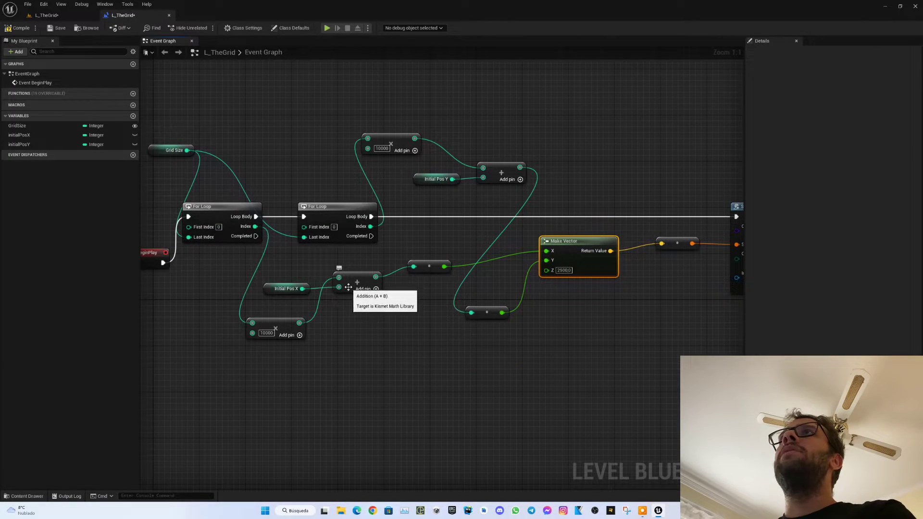
# Nudge the 10000 multiply and Grid Size nodes, then reopen the level blueprint.
pyautogui.moveTo(373, 236)
pyautogui.moveTo(389, 136); pyautogui.dragTo(421, 132)
pyautogui.moveTo(388, 331); pyautogui.dragTo(493, 342, button='right')
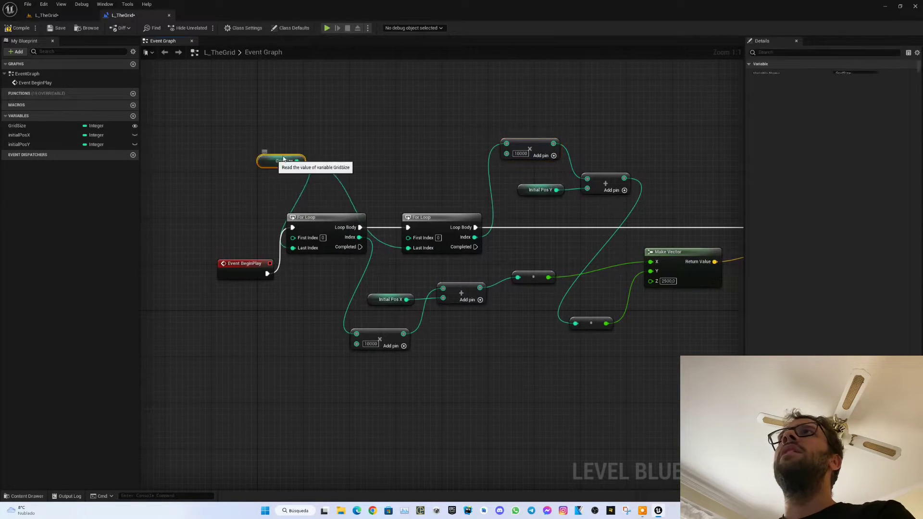
pyautogui.moveTo(282, 165); pyautogui.dragTo(312, 164)
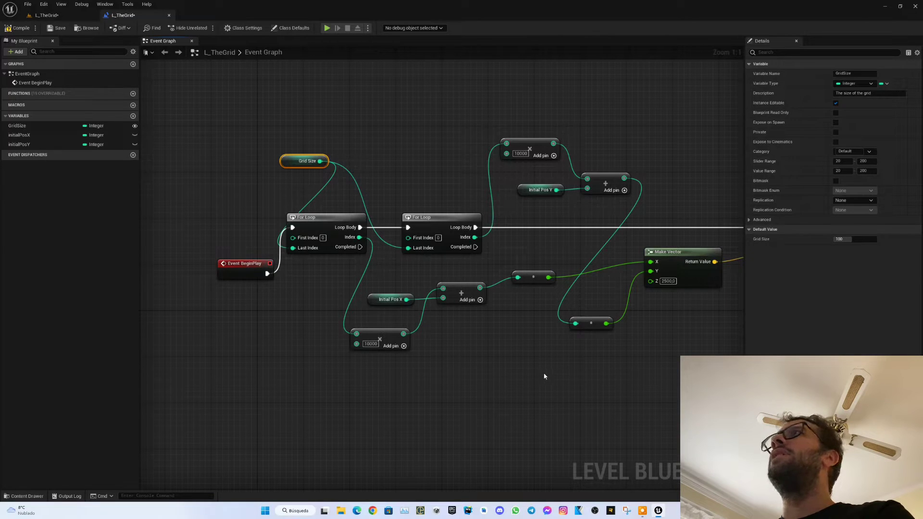
pyautogui.click(533, 366)
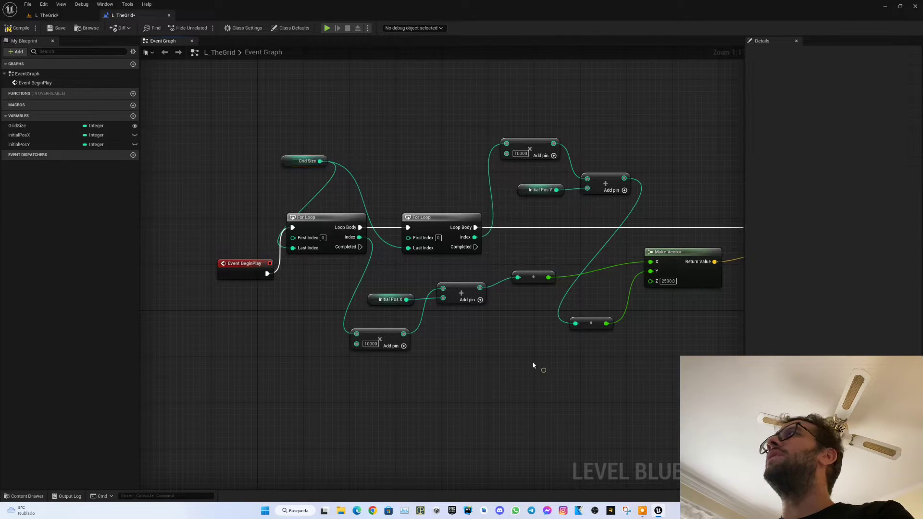
pyautogui.click(170, 16)
pyautogui.click(108, 28)
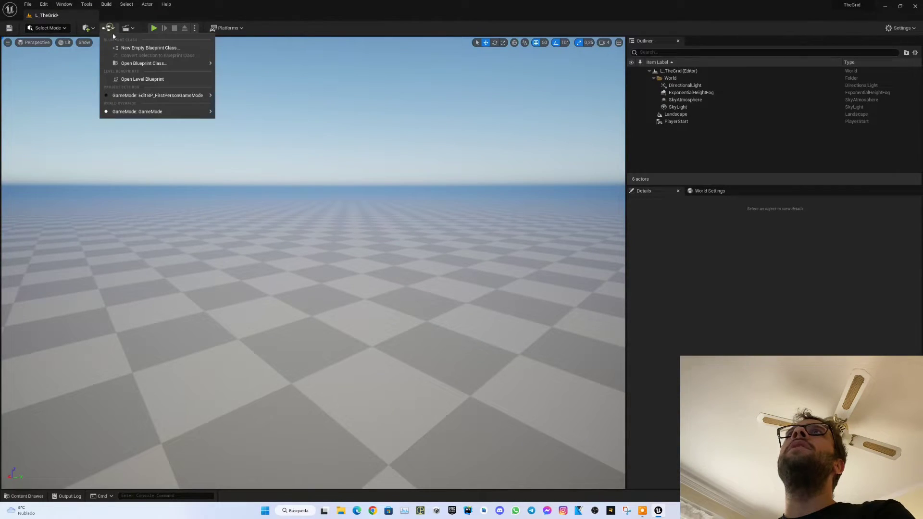
pyautogui.click(137, 78)
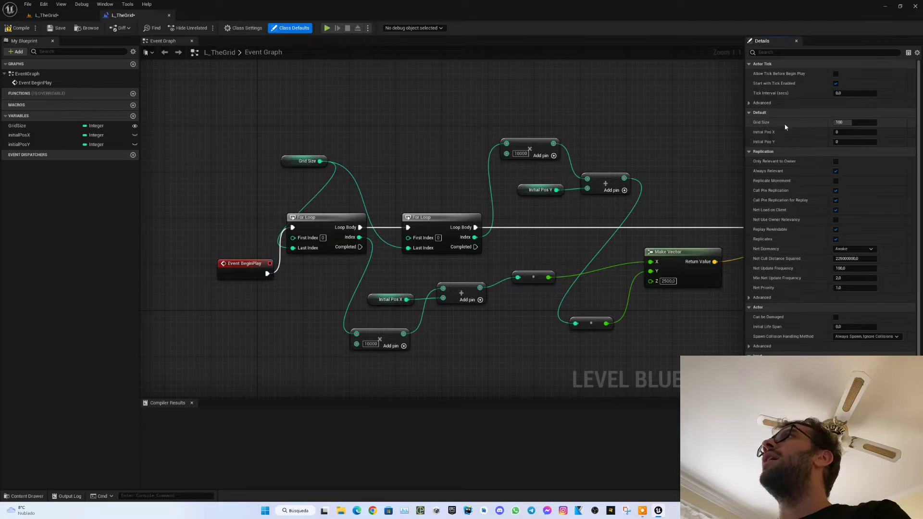
pyautogui.write('10')
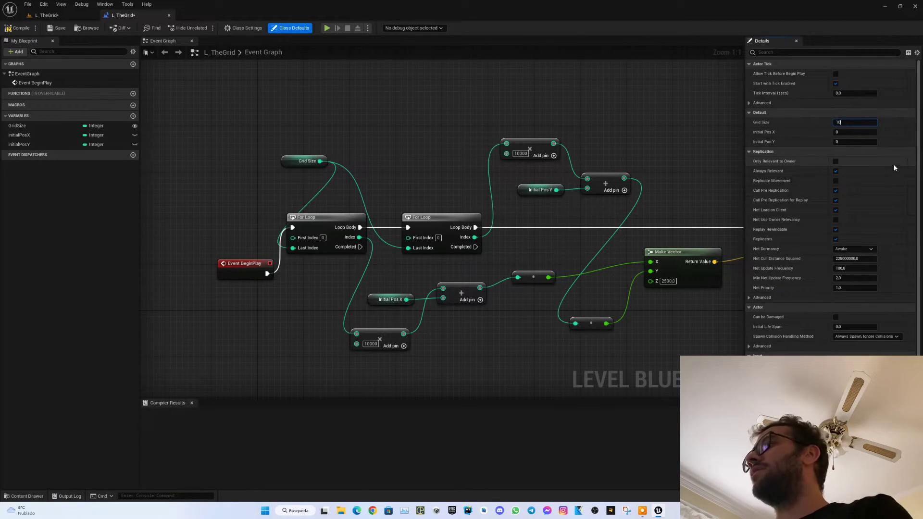
# Set Grid Size's default to 10 and its slider and value range minimums to 10.
pyautogui.click(848, 122)
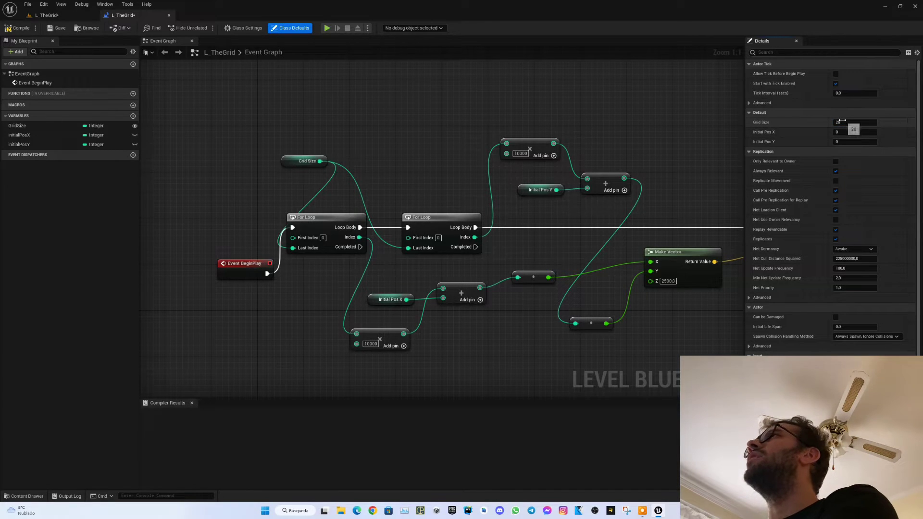
pyautogui.click(842, 122)
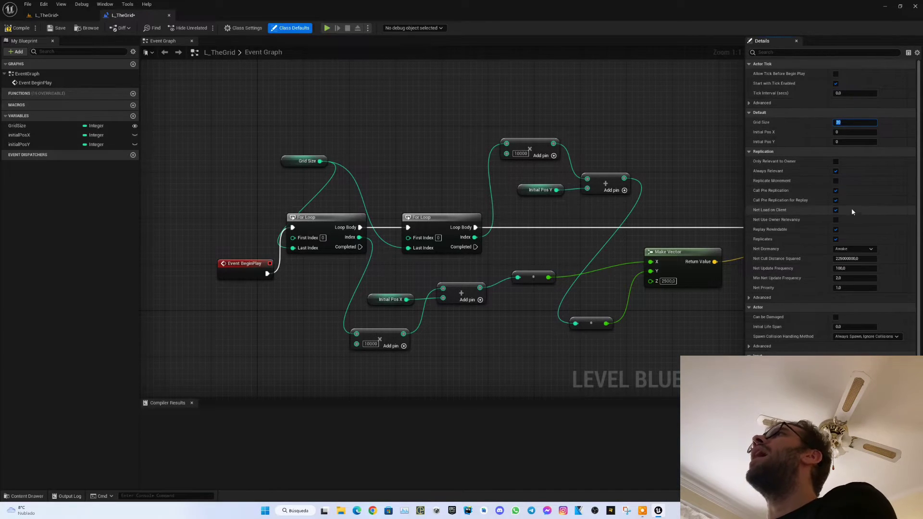
pyautogui.click(306, 161)
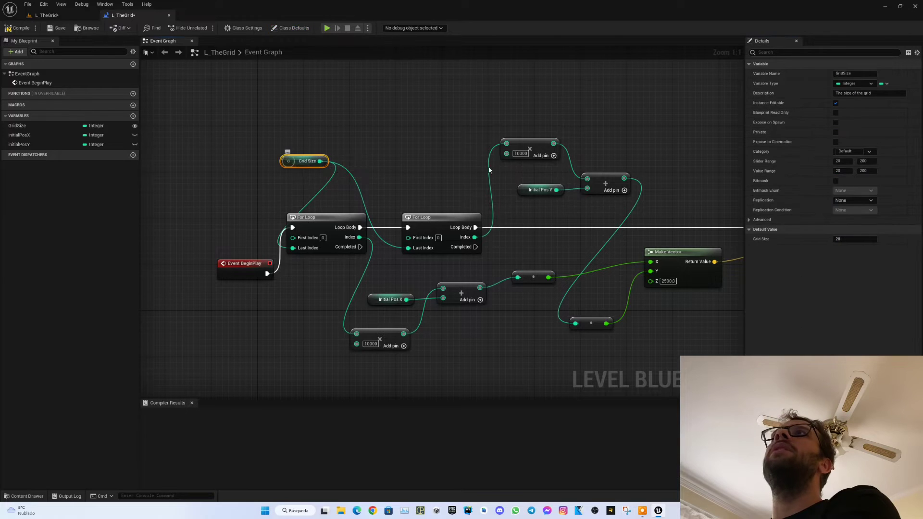
pyautogui.write('10')
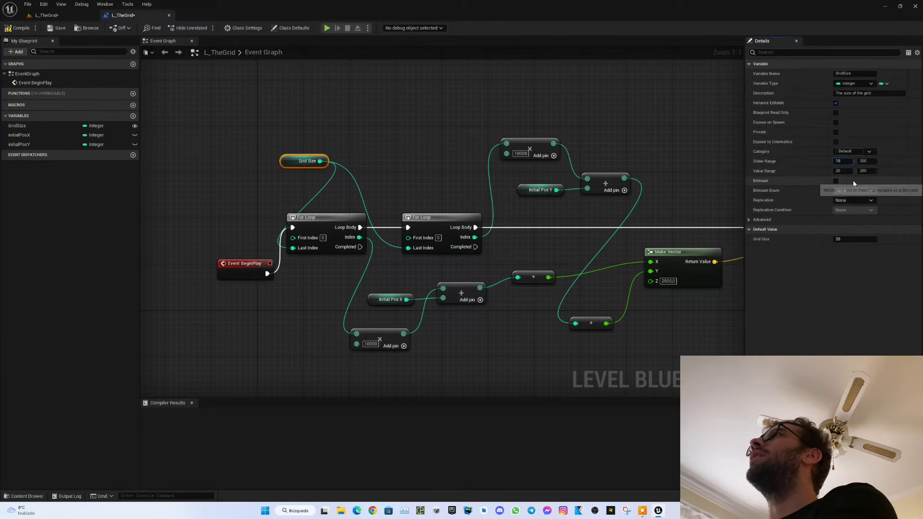
pyautogui.click(838, 171)
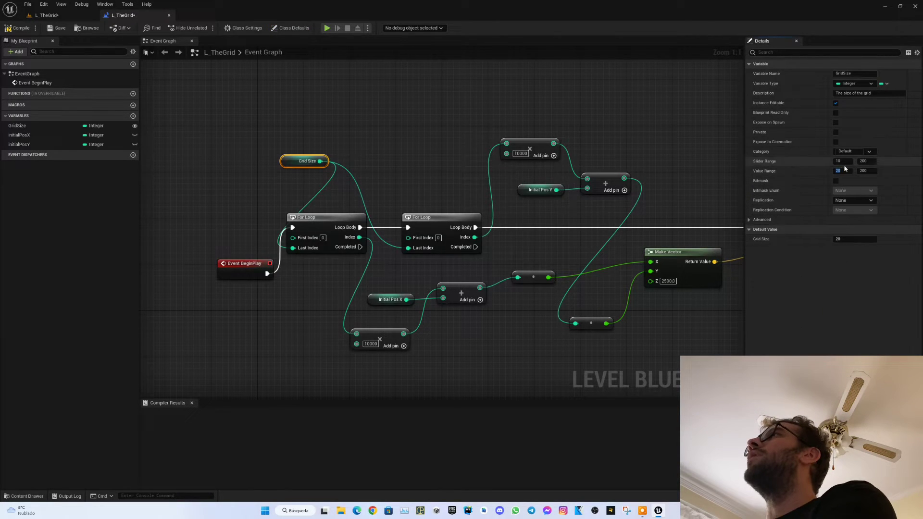
pyautogui.write('10')
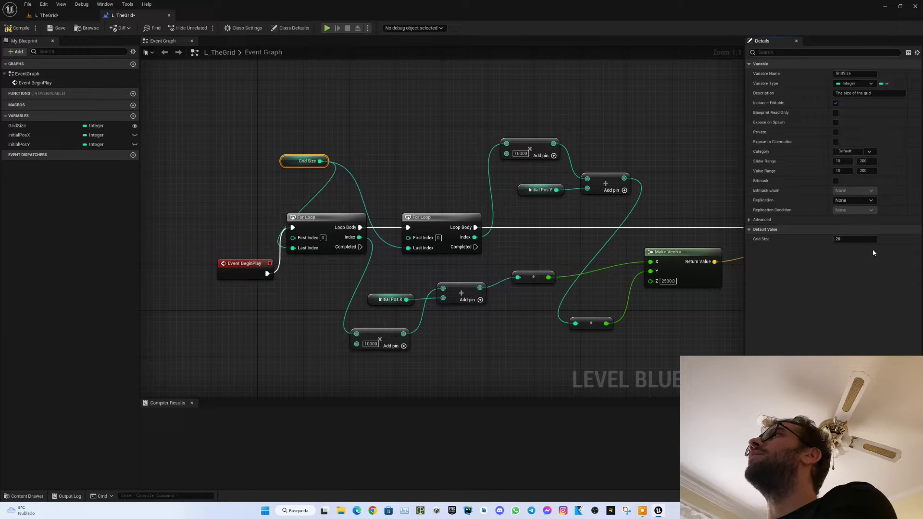
pyautogui.click(838, 239)
pyautogui.write('10')
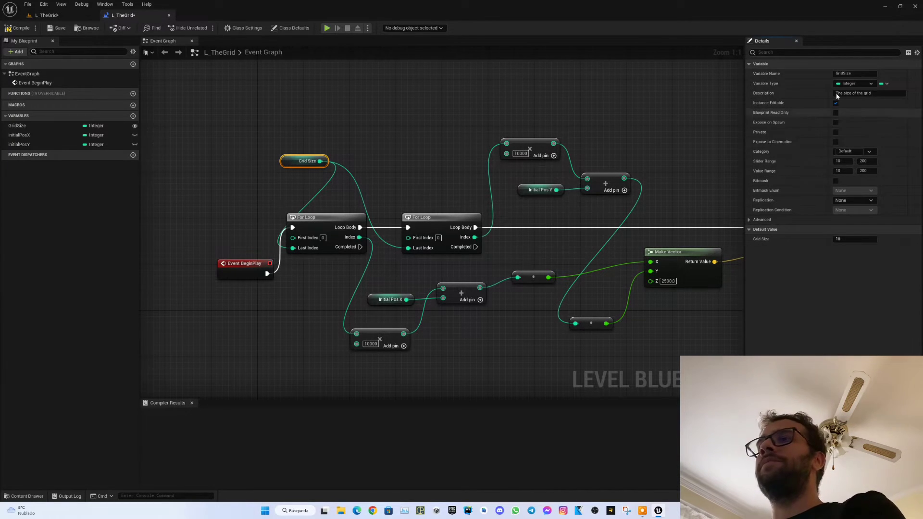
pyautogui.click(20, 237)
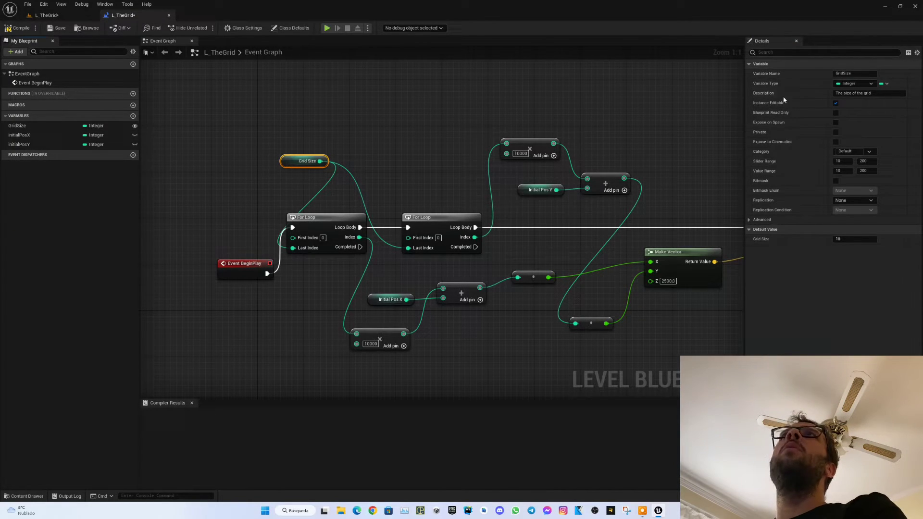
pyautogui.click(342, 142)
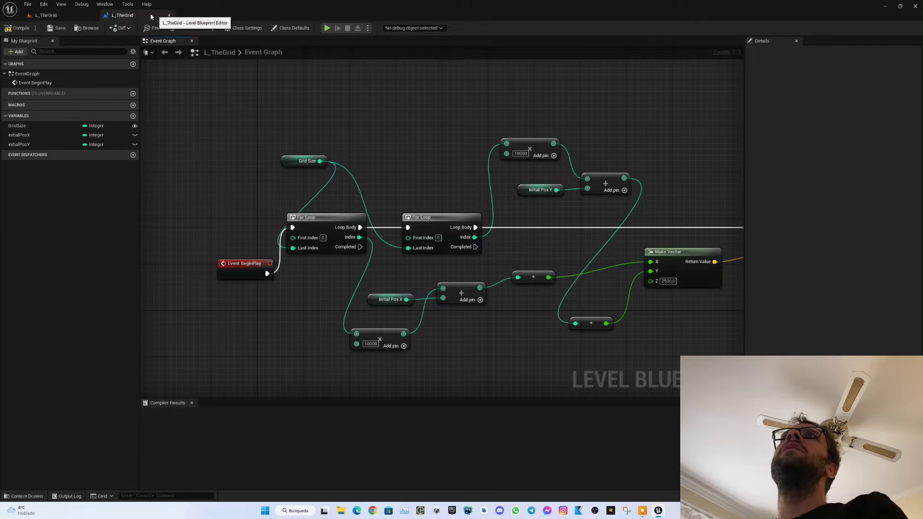
# Compile the level blueprint, then reopen it to review the Grid Size 10 defaults.
pyautogui.click(18, 27)
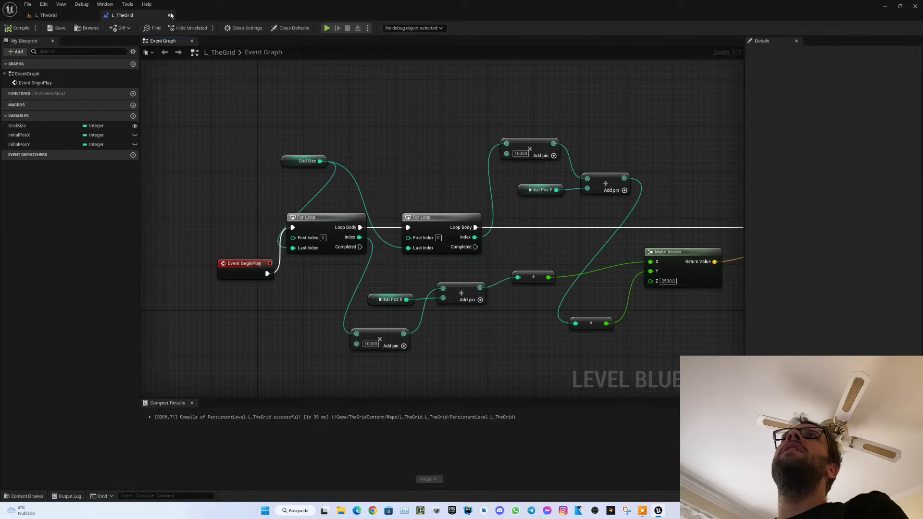
pyautogui.click(170, 16)
pyautogui.click(107, 27)
pyautogui.click(142, 78)
pyautogui.scroll(2, 815, 154)
pyautogui.scroll(1, 818, 145)
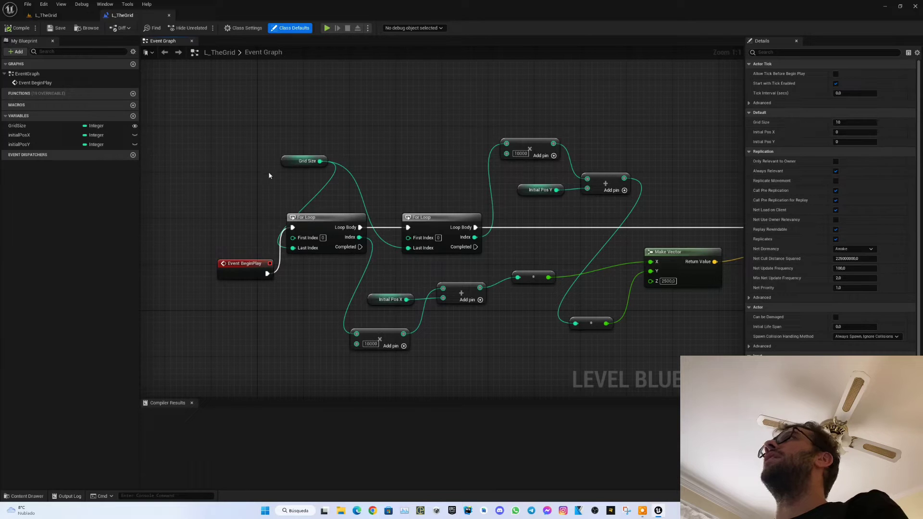
pyautogui.moveTo(384, 148); pyautogui.dragTo(340, 149, button='right')
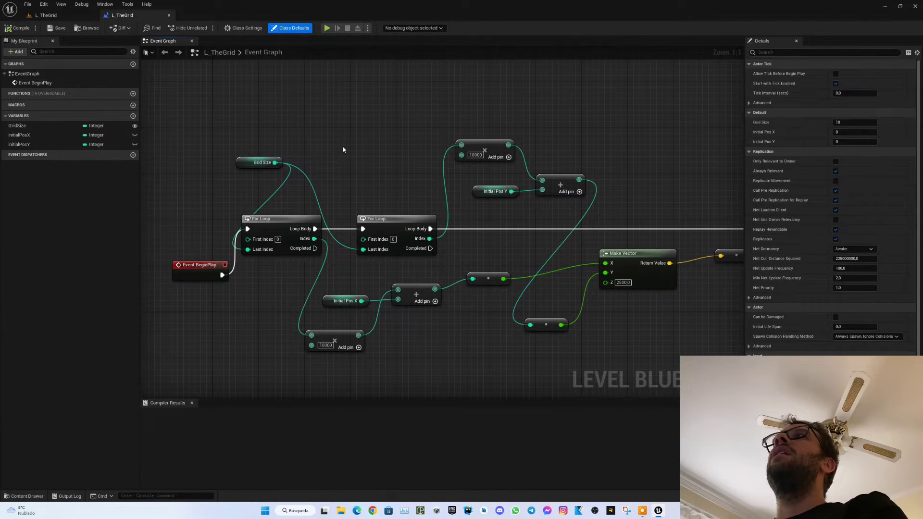
# Play L_TheGrid from the level viewport and take camera control to view the cubes.
pyautogui.click(45, 14)
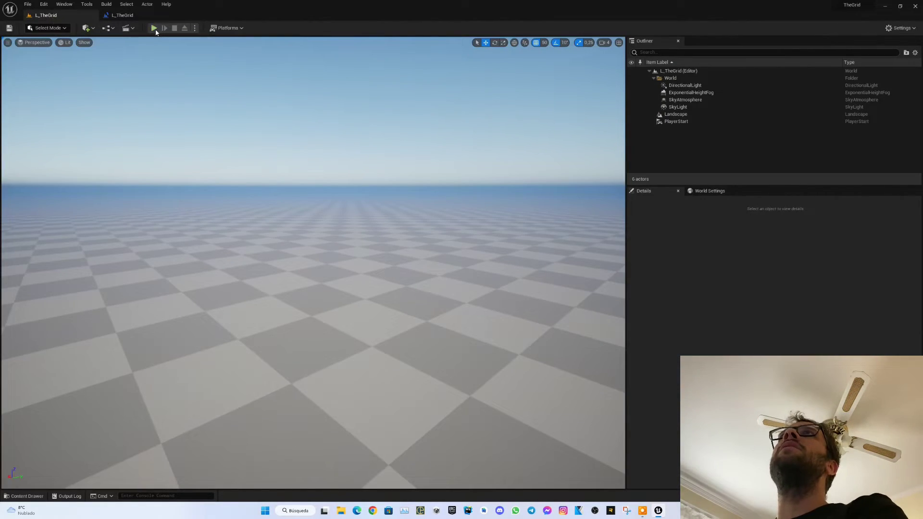
pyautogui.click(153, 27)
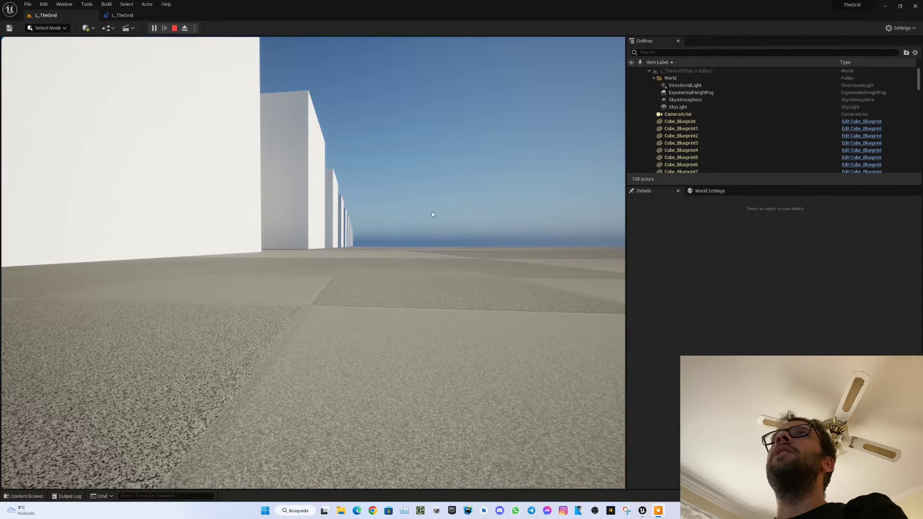
pyautogui.click(431, 214)
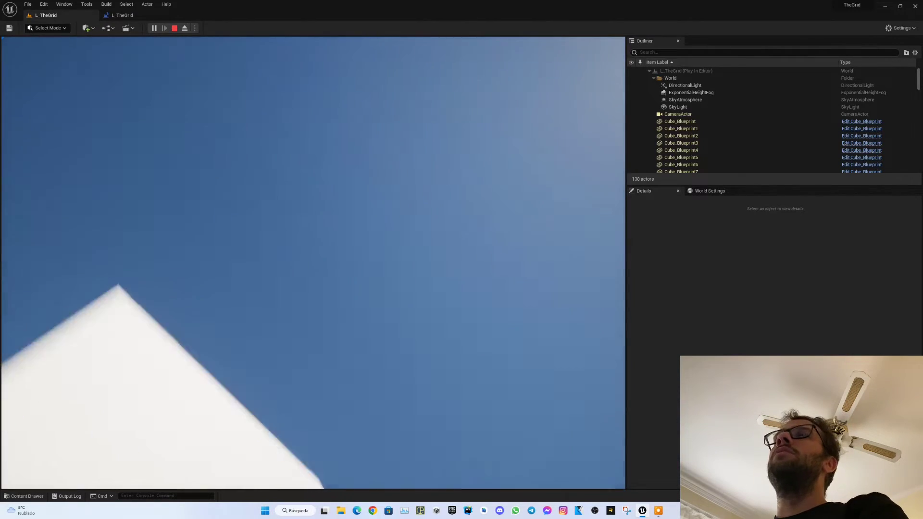
# Stop play, return to the level blueprint, and check the lower multiply node's 10000 value.
pyautogui.press('Escape')
pyautogui.click(121, 15)
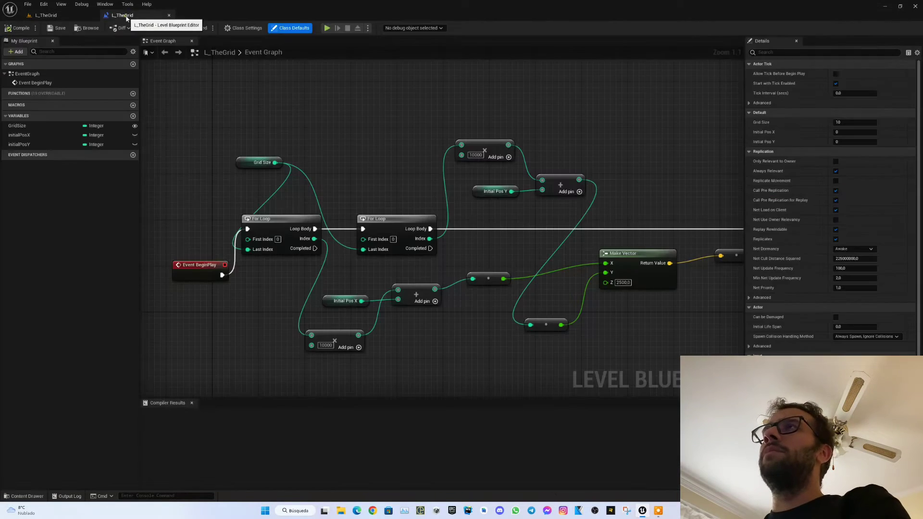
pyautogui.moveTo(378, 166); pyautogui.dragTo(304, 164, button='right')
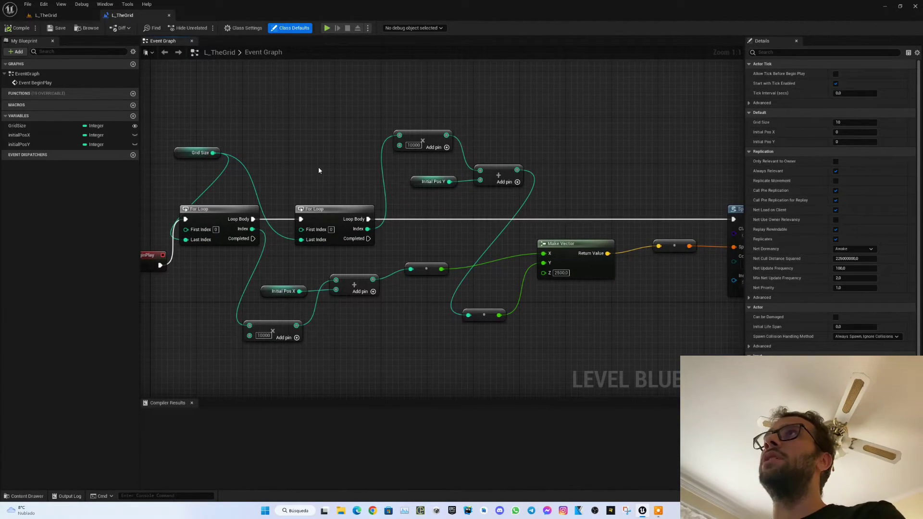
pyautogui.moveTo(334, 149); pyautogui.dragTo(383, 174, button='right')
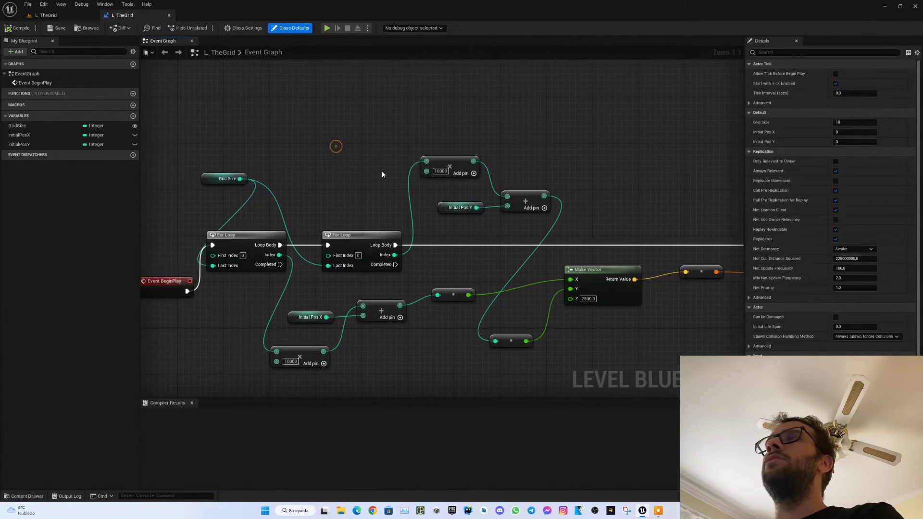
pyautogui.click(296, 350)
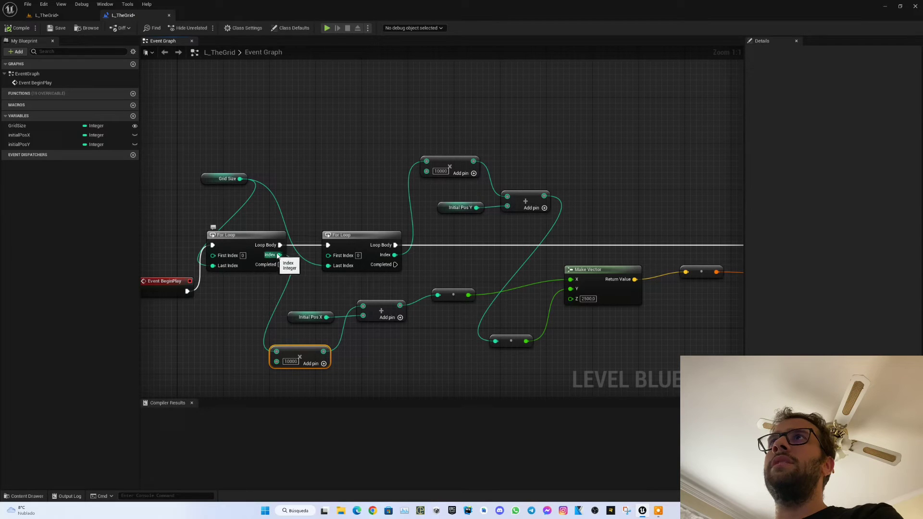
pyautogui.click(288, 360)
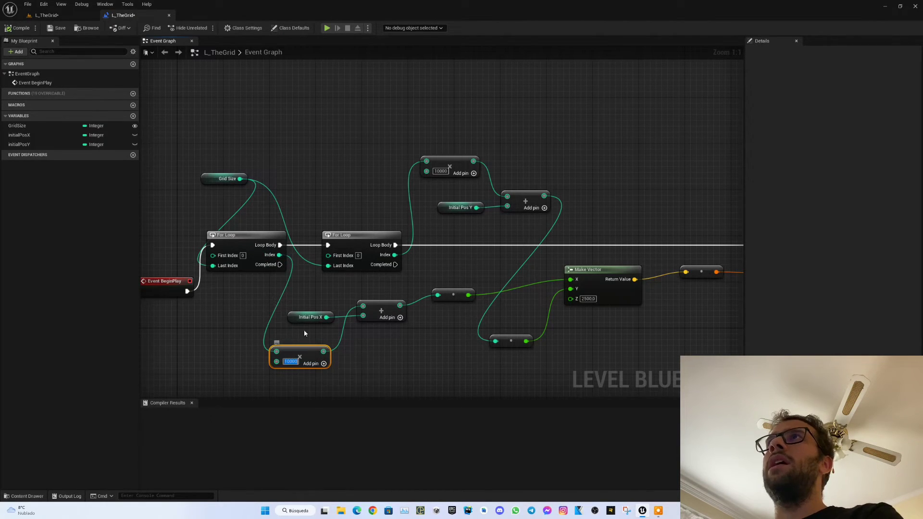
# Align the Add, Initial Pos X and Make Vector nodes.
pyautogui.moveTo(379, 311); pyautogui.dragTo(384, 310)
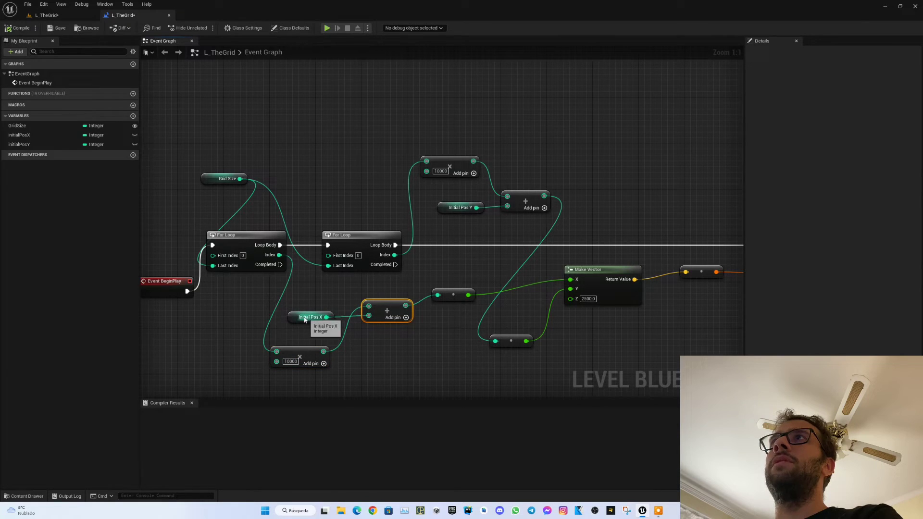
pyautogui.moveTo(294, 320); pyautogui.dragTo(300, 320)
pyautogui.moveTo(390, 309); pyautogui.dragTo(385, 309)
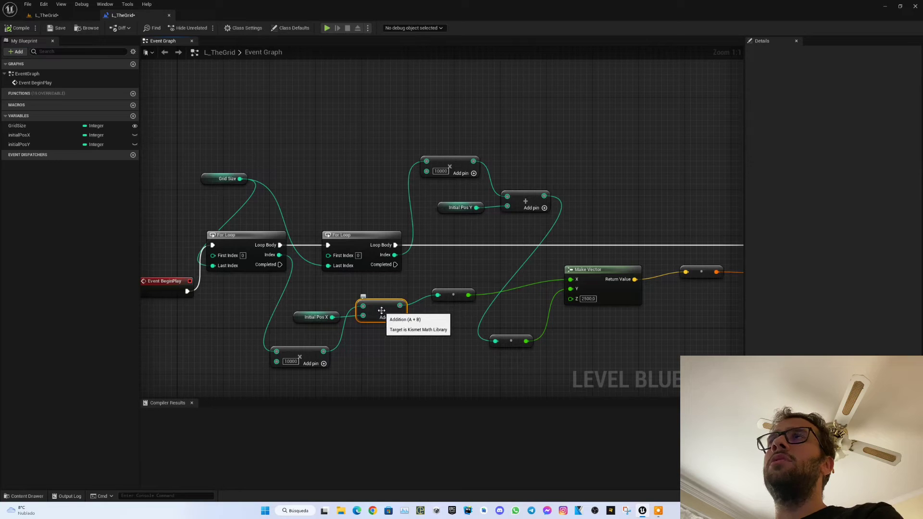
pyautogui.moveTo(301, 317); pyautogui.dragTo(295, 316)
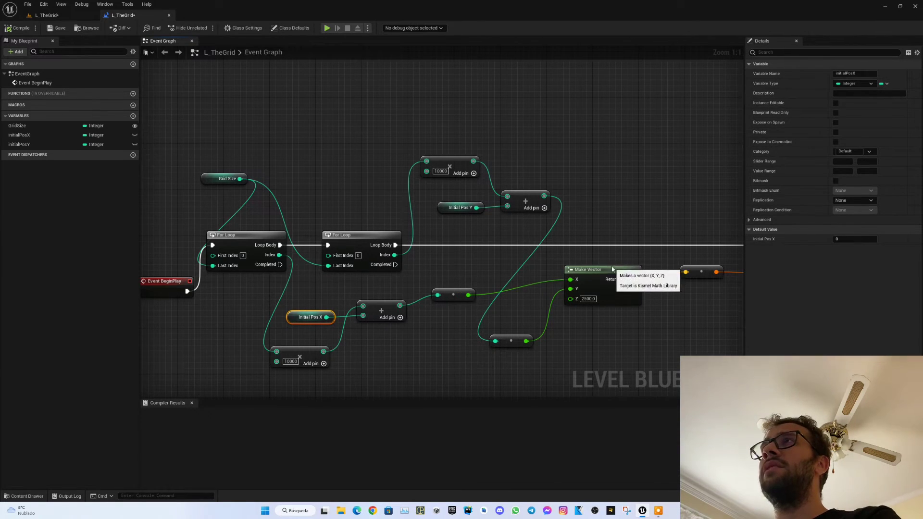
pyautogui.moveTo(578, 282); pyautogui.dragTo(577, 277)
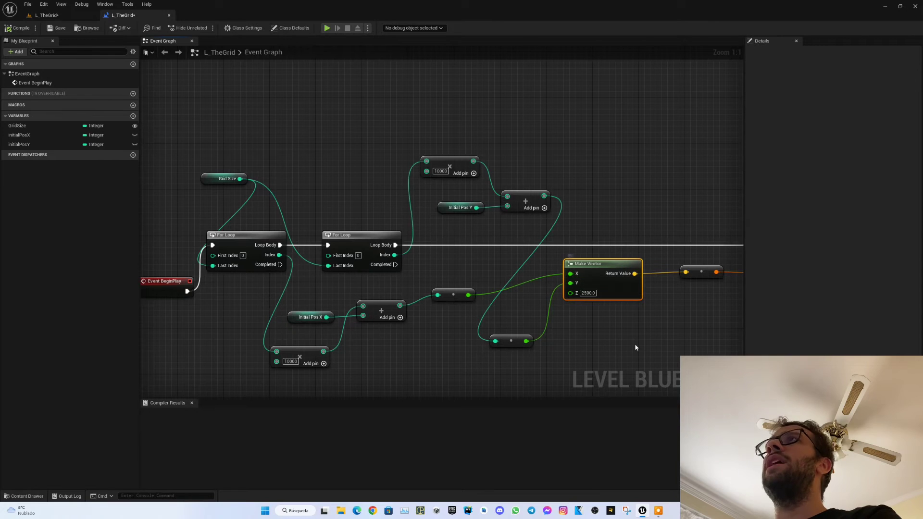
# Align the conversion, Make Vector and SpawnActor Cube Blueprint nodes, then centre the graph.
pyautogui.moveTo(635, 346); pyautogui.dragTo(580, 294, button='right')
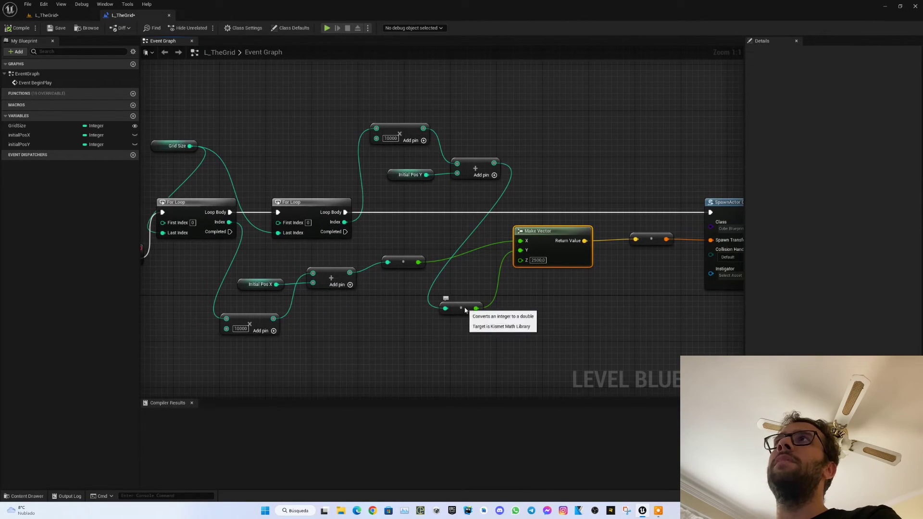
pyautogui.moveTo(477, 303); pyautogui.dragTo(482, 292)
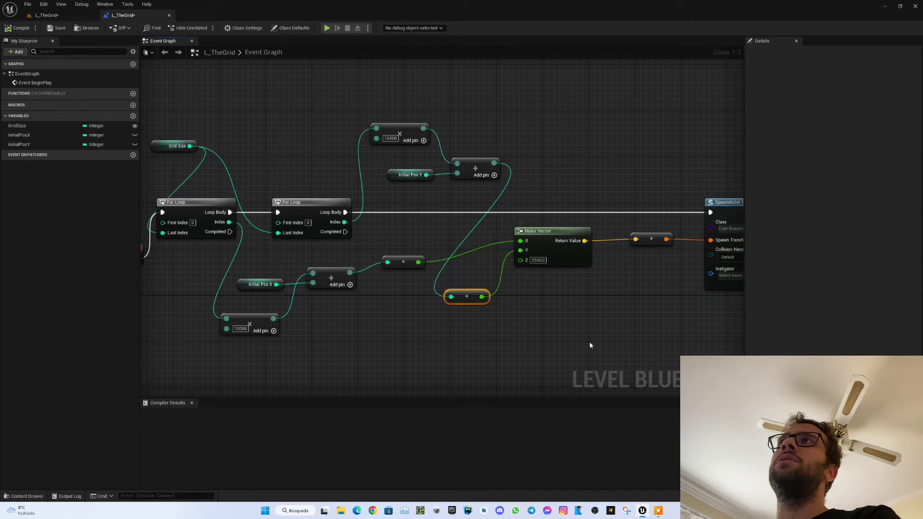
pyautogui.moveTo(590, 345); pyautogui.dragTo(479, 345, button='right')
pyautogui.click(427, 259)
pyautogui.moveTo(453, 232); pyautogui.dragTo(465, 232)
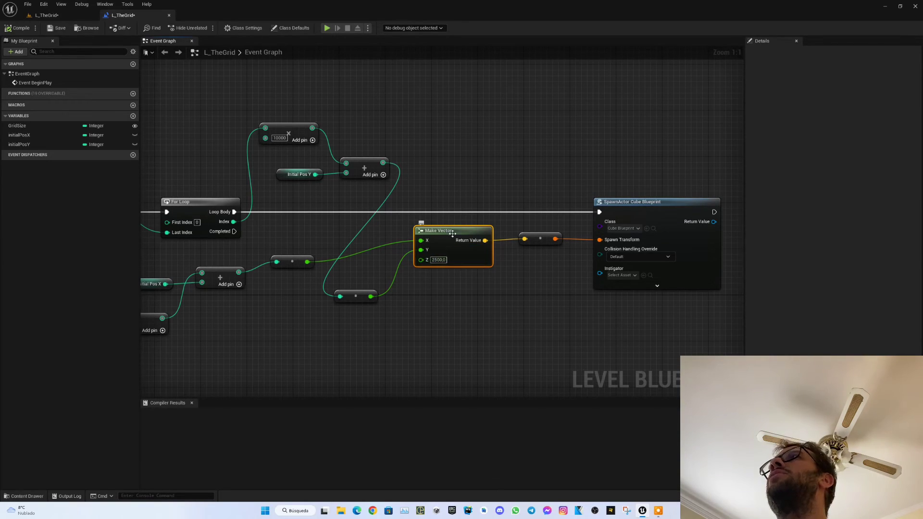
pyautogui.moveTo(466, 238); pyautogui.dragTo(471, 238)
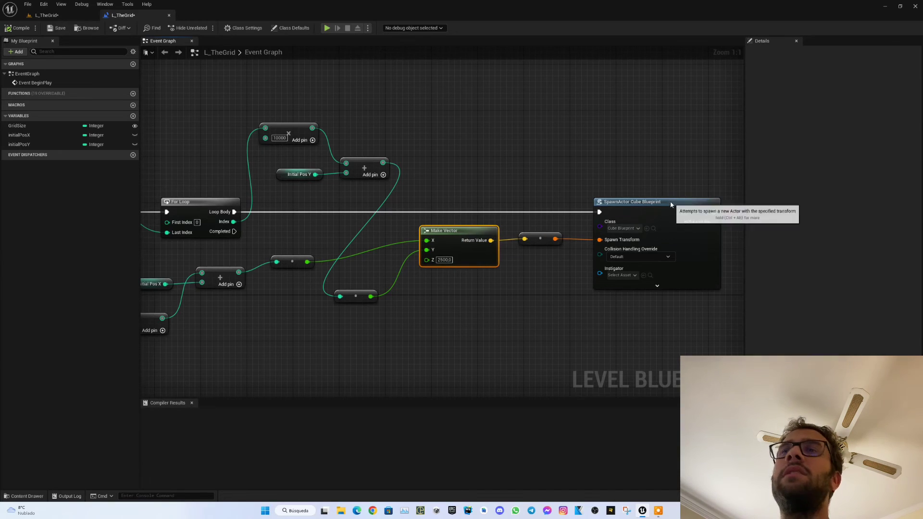
pyautogui.moveTo(670, 201); pyautogui.dragTo(664, 195)
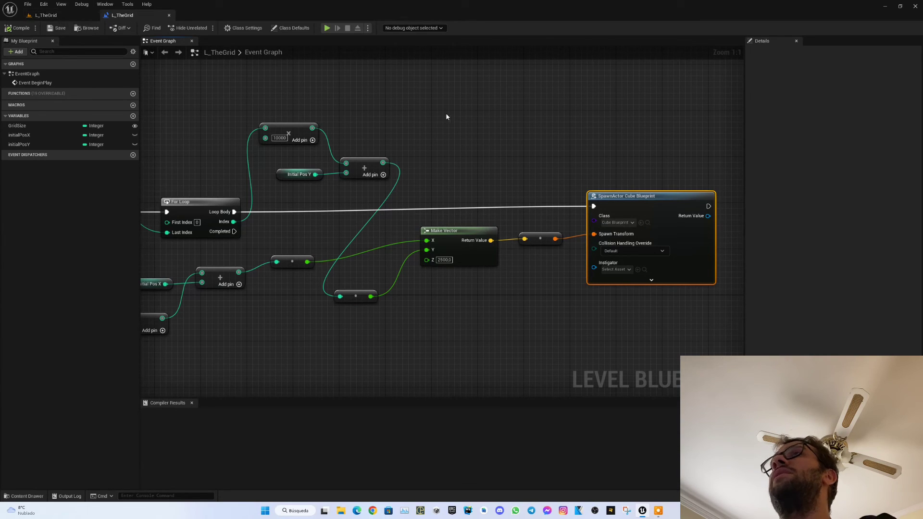
pyautogui.scroll(-1, 445, 115)
pyautogui.scroll(-2, 553, 120)
pyautogui.scroll(-1, 514, 203)
pyautogui.scroll(2, 474, 245)
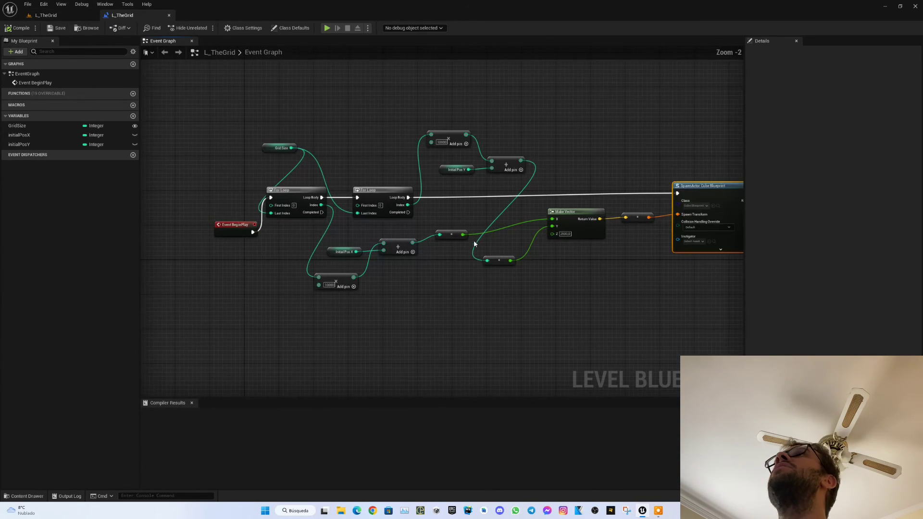
pyautogui.moveTo(563, 128)
pyautogui.mouseDown(button='right')
pyautogui.moveTo(522, 139)
pyautogui.moveTo(513, 131)
pyautogui.mouseUp(button='right')
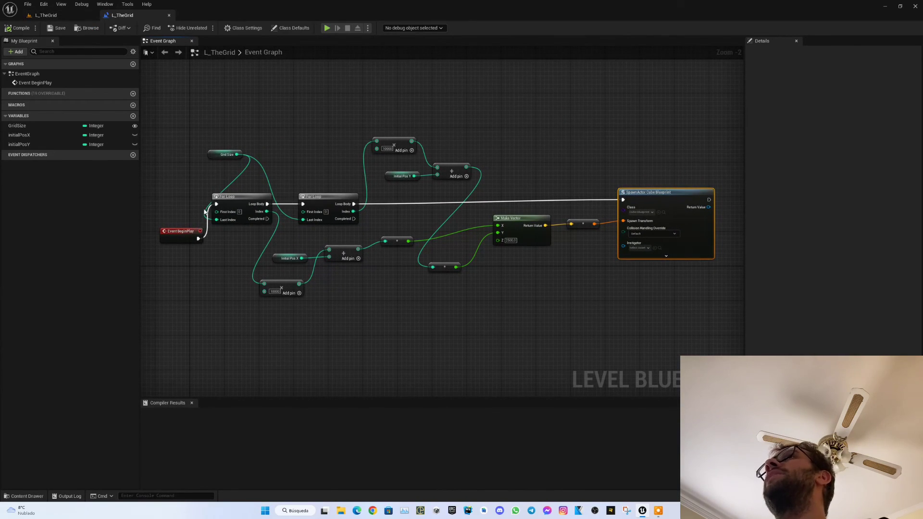
pyautogui.click(45, 15)
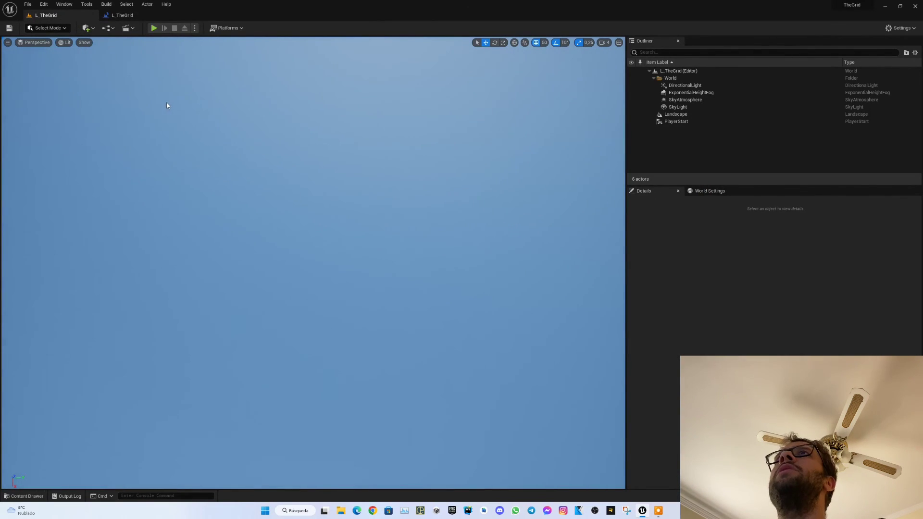